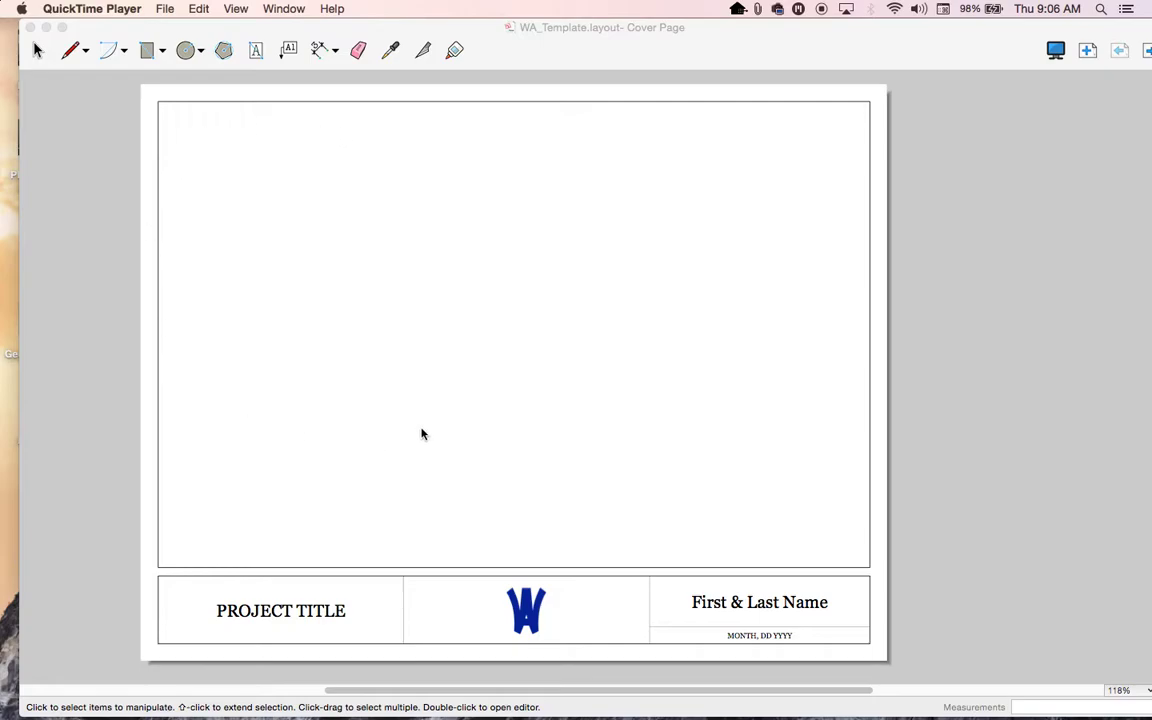
- Bring the LayOut window with the WA_Template cover page and its inspector panels to the front
left_click(513, 66)
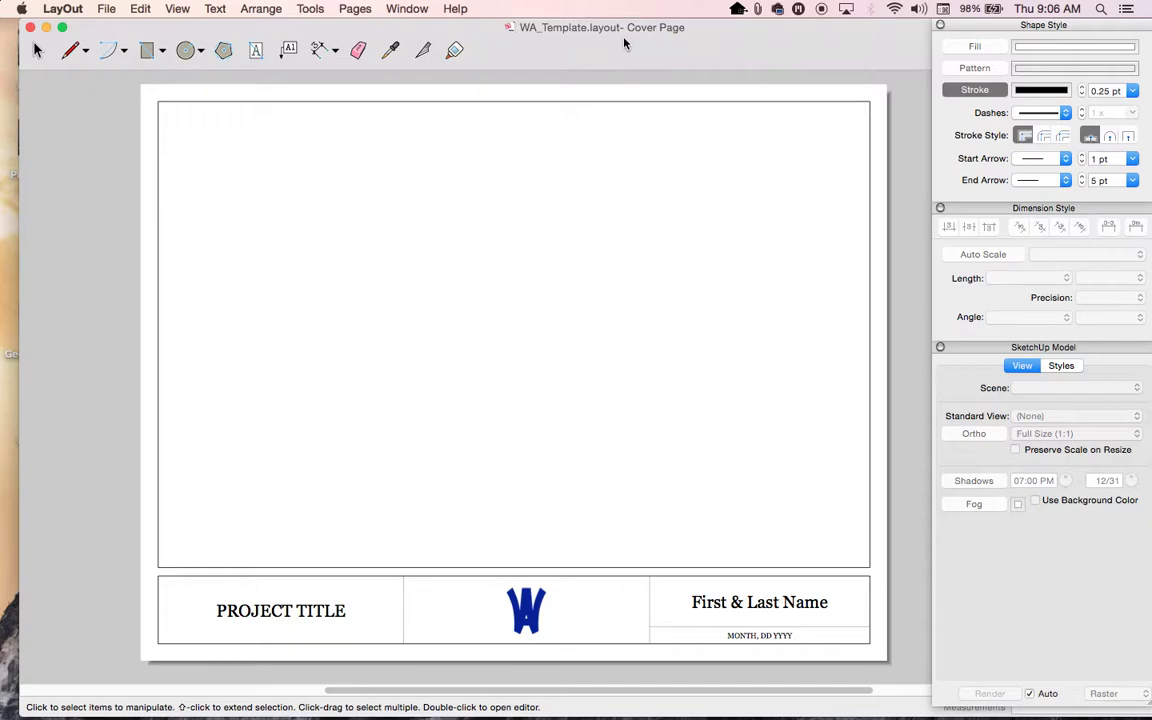
- Replace the PROJECT TITLE placeholder text with 'WALL SECTION VIEW', undoing an earlier mistyped attempt
left_click(264, 616)
double_click(262, 619)
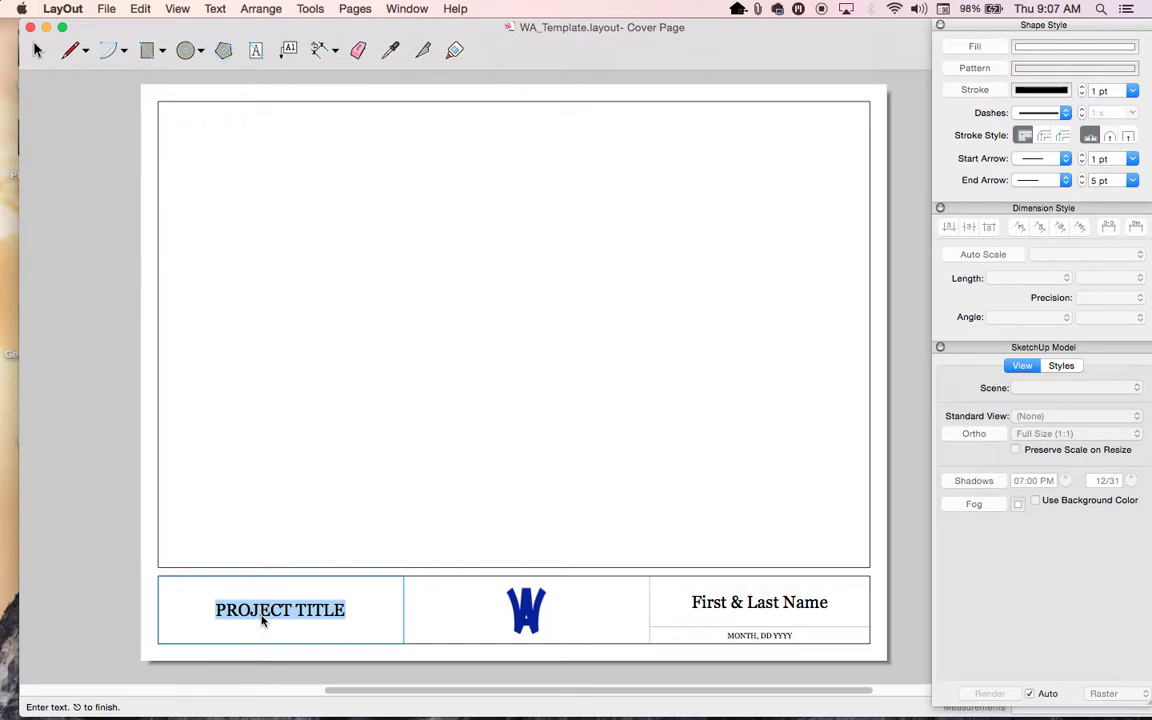
type("Wall")
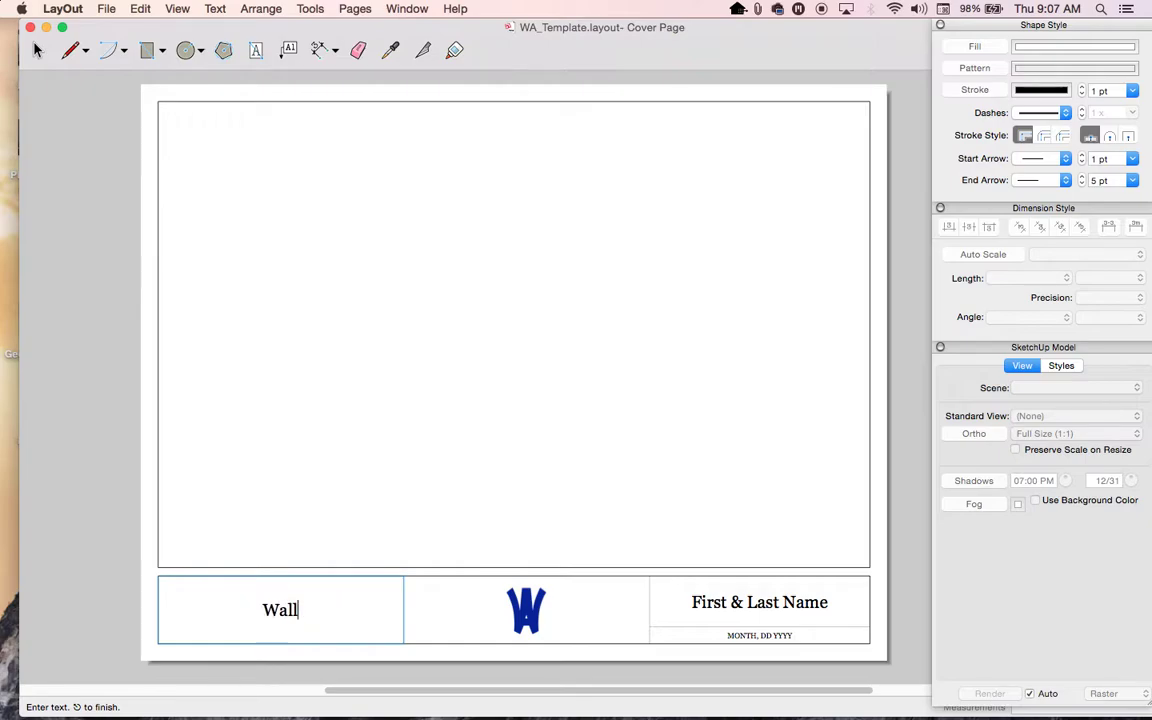
key("BackSpace")
key("BackSpace")
key("BackSpace")
type("ALLS")
key("super+z")
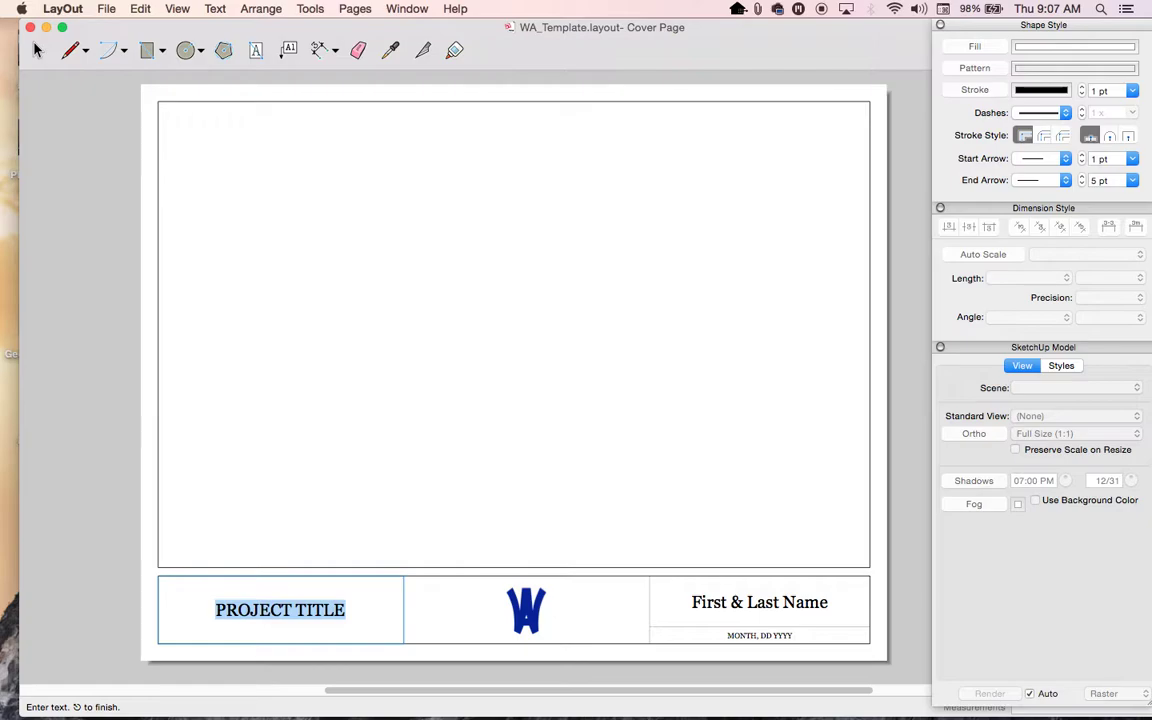
type("wa")
key("BackSpace")
key("BackSpace")
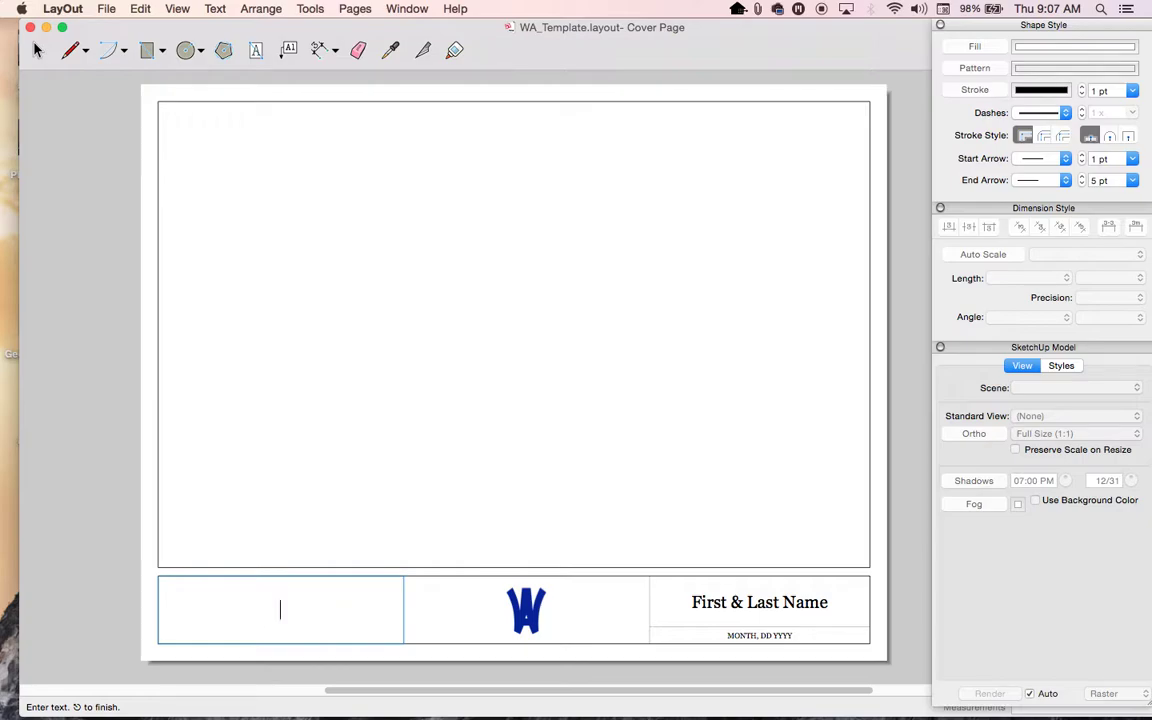
type("WALL SECTI")
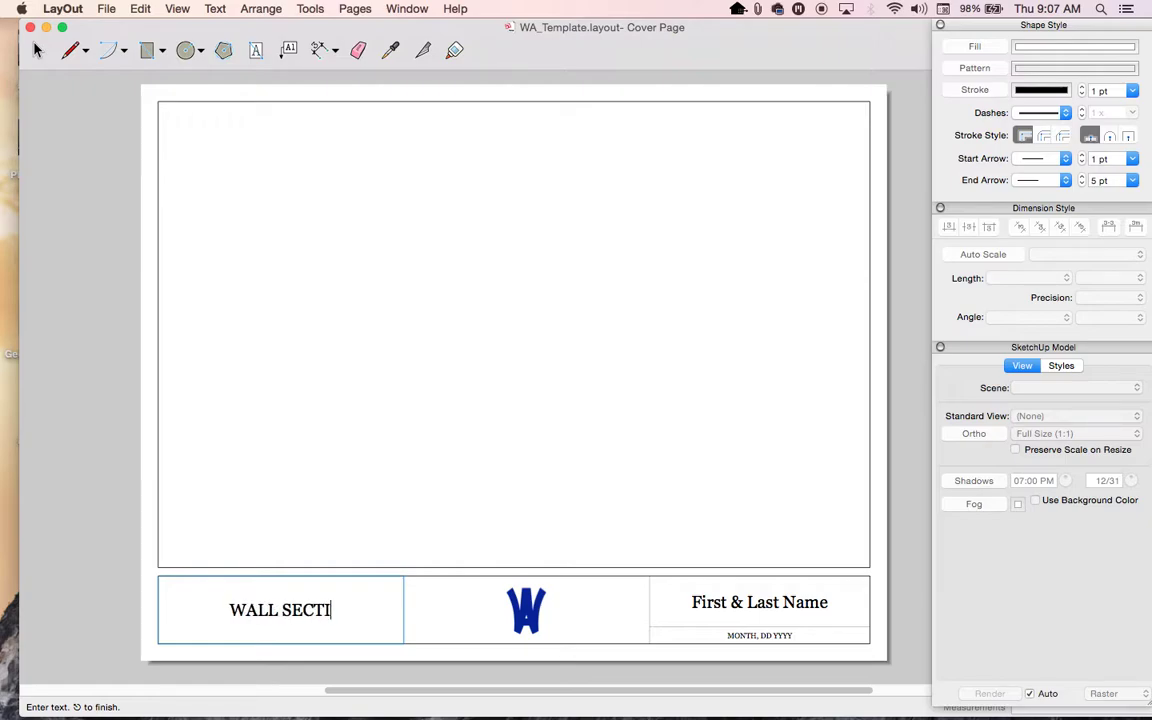
type("ON VIEW")
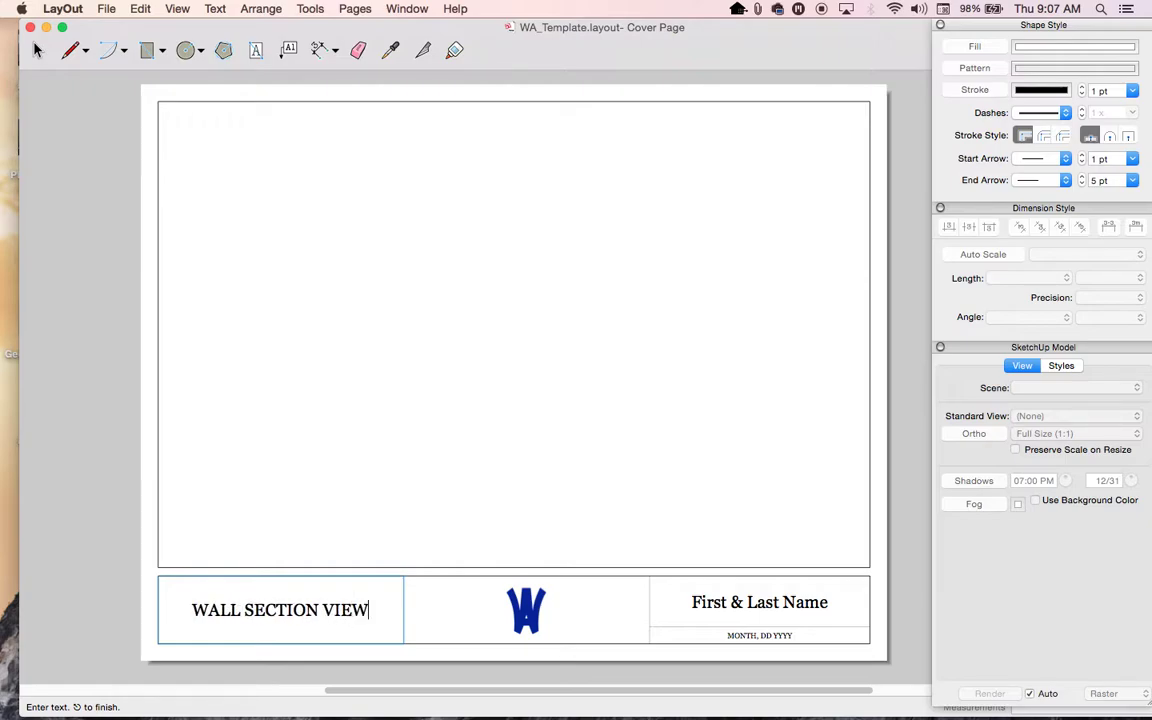
- Replace the First & Last Name placeholder with the designer's full name
left_click(770, 610)
left_click(746, 610)
double_click(745, 610)
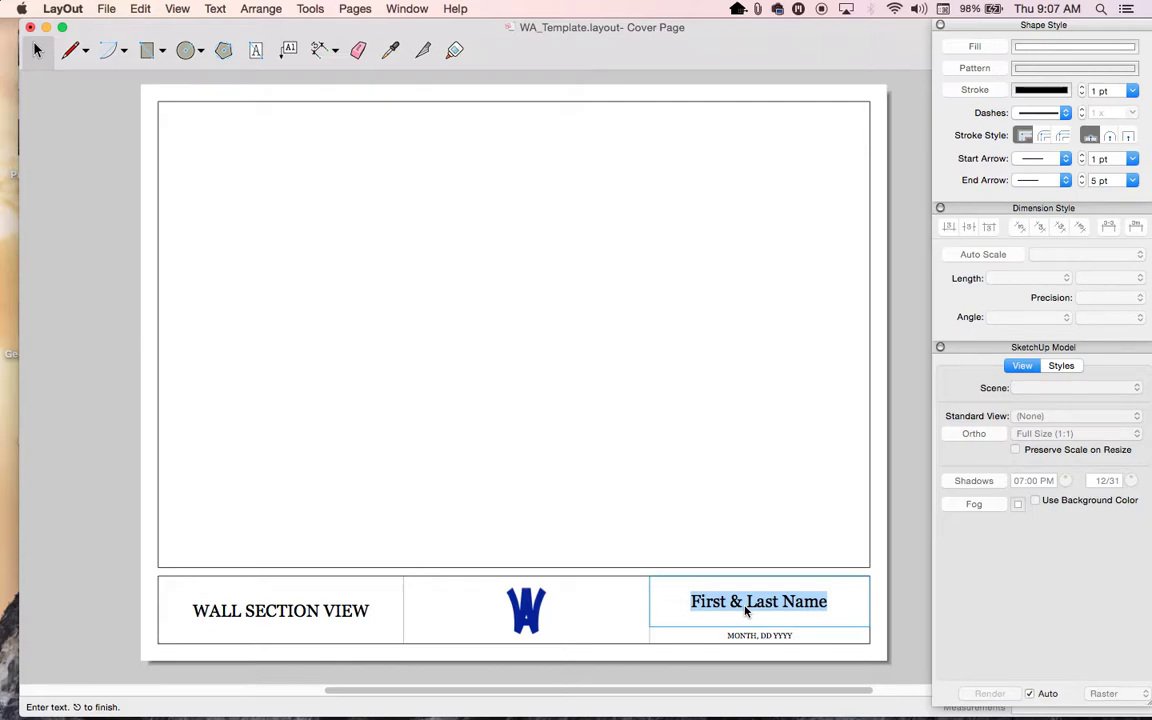
type("ANDREW")
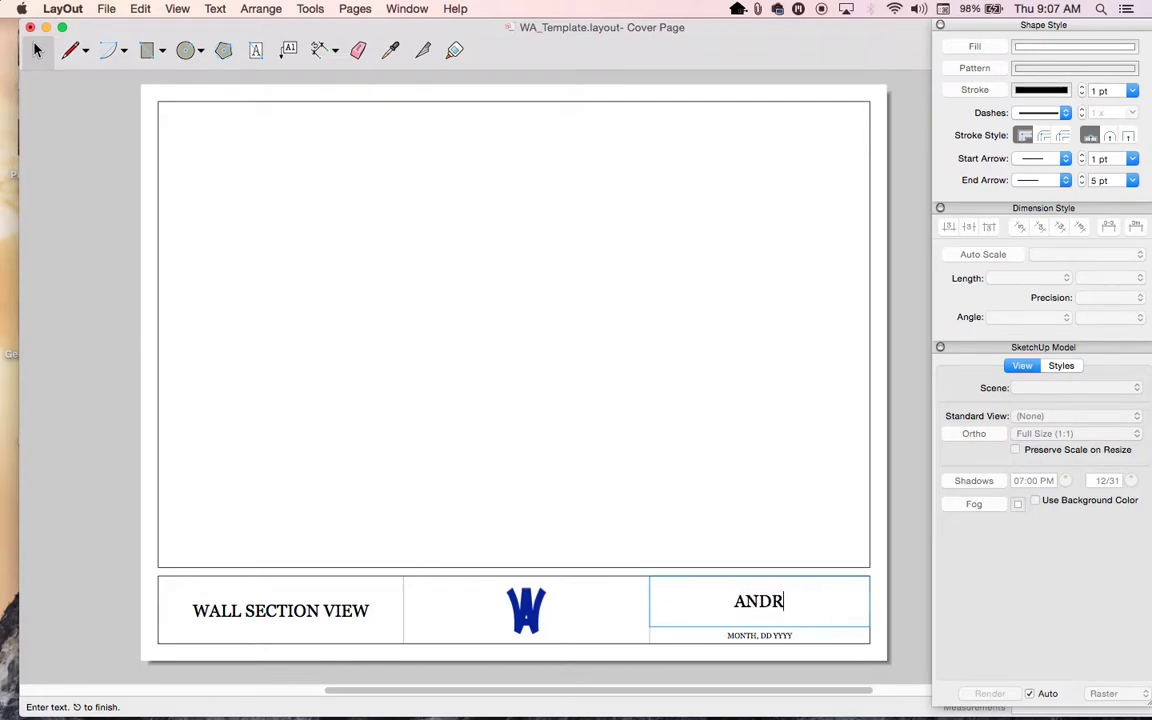
key("BackSpace")
key("BackSpace")
key("BackSpace")
key("BackSpace")
key("BackSpace")
type("ndrew Siggins")
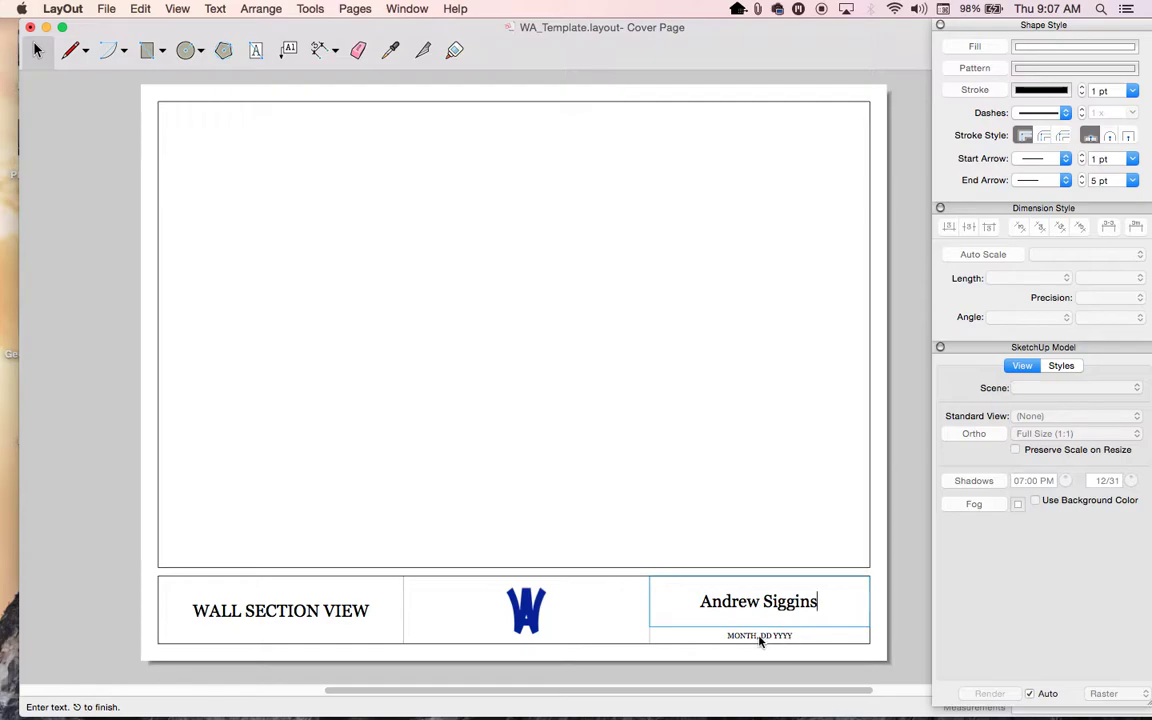
left_click(760, 641)
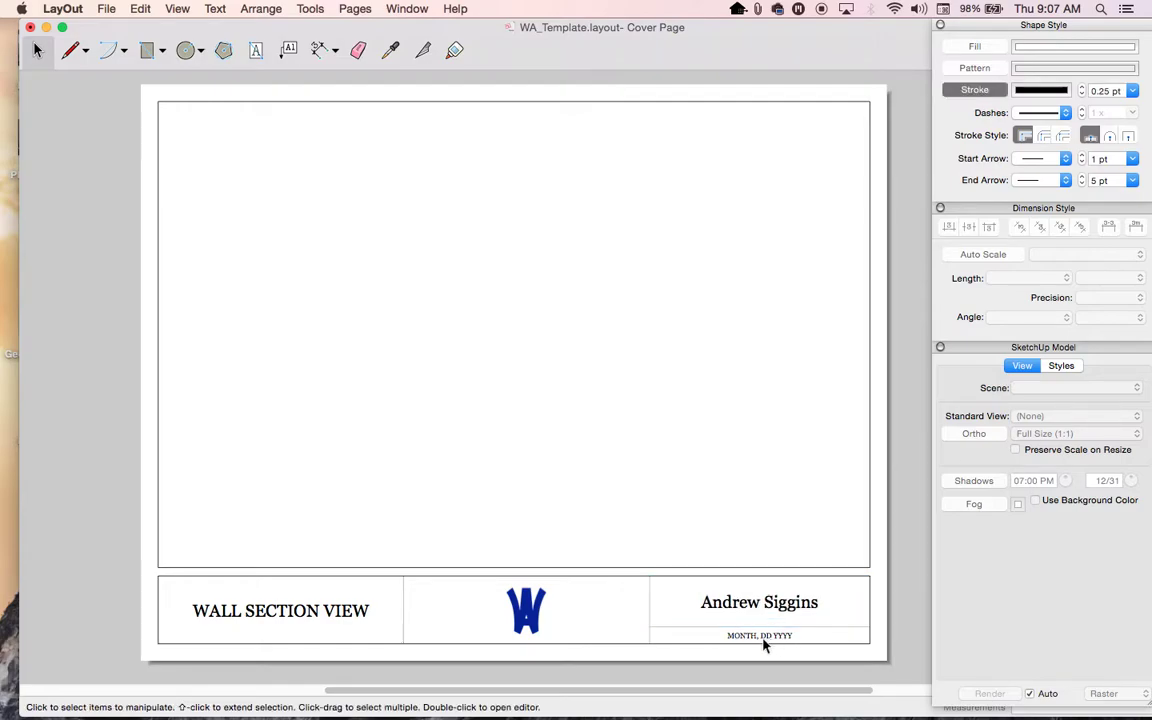
- Set the date placeholder to MAY 11, 2017
double_click(763, 641)
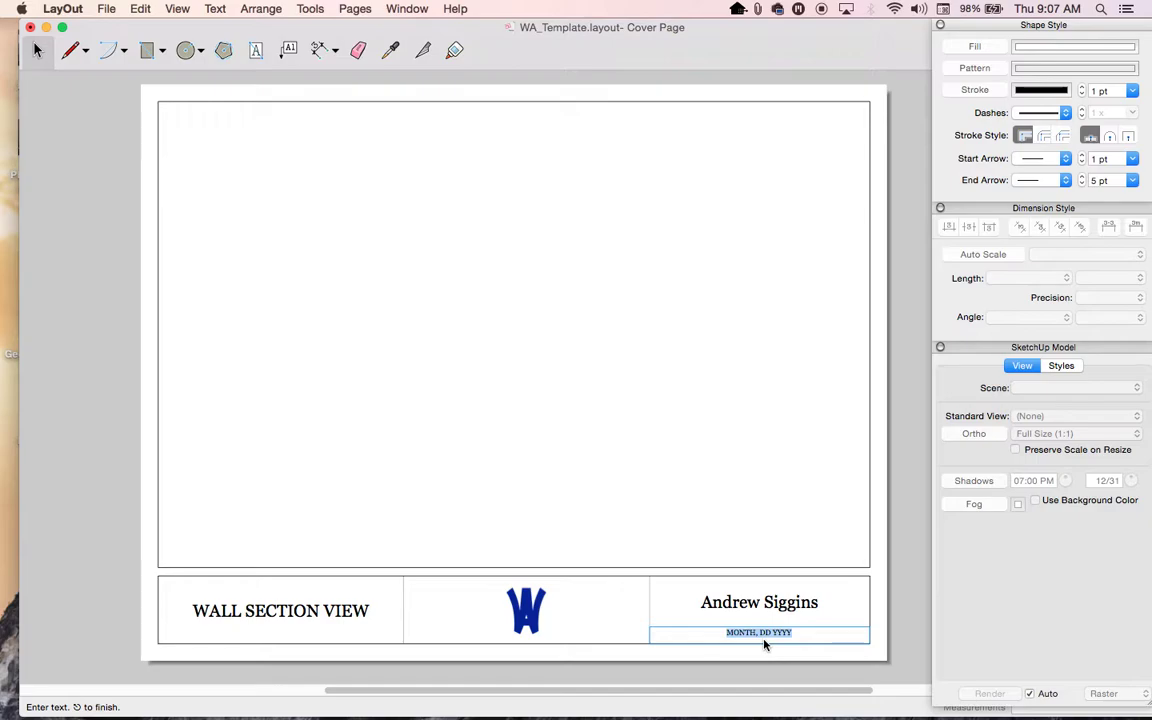
type("MAY 11, 2017")
left_click(692, 429)
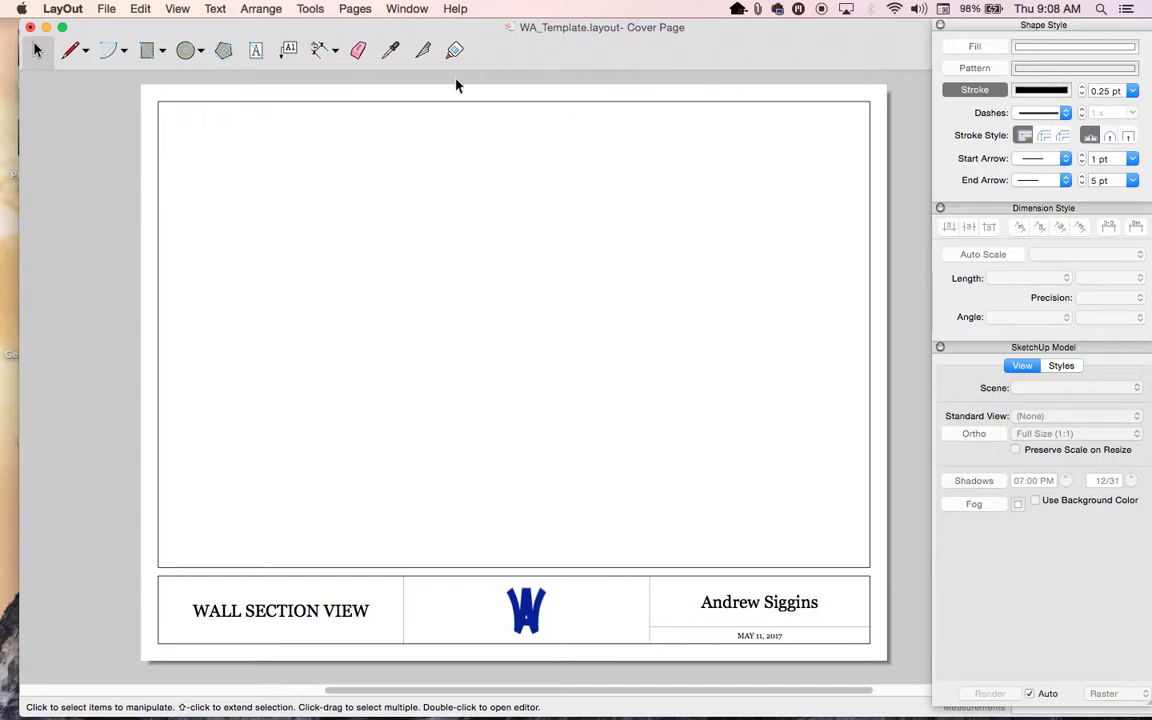
- Insert Section View.skp from the Desktop and drag its viewport to the page's top-left
left_click(106, 9)
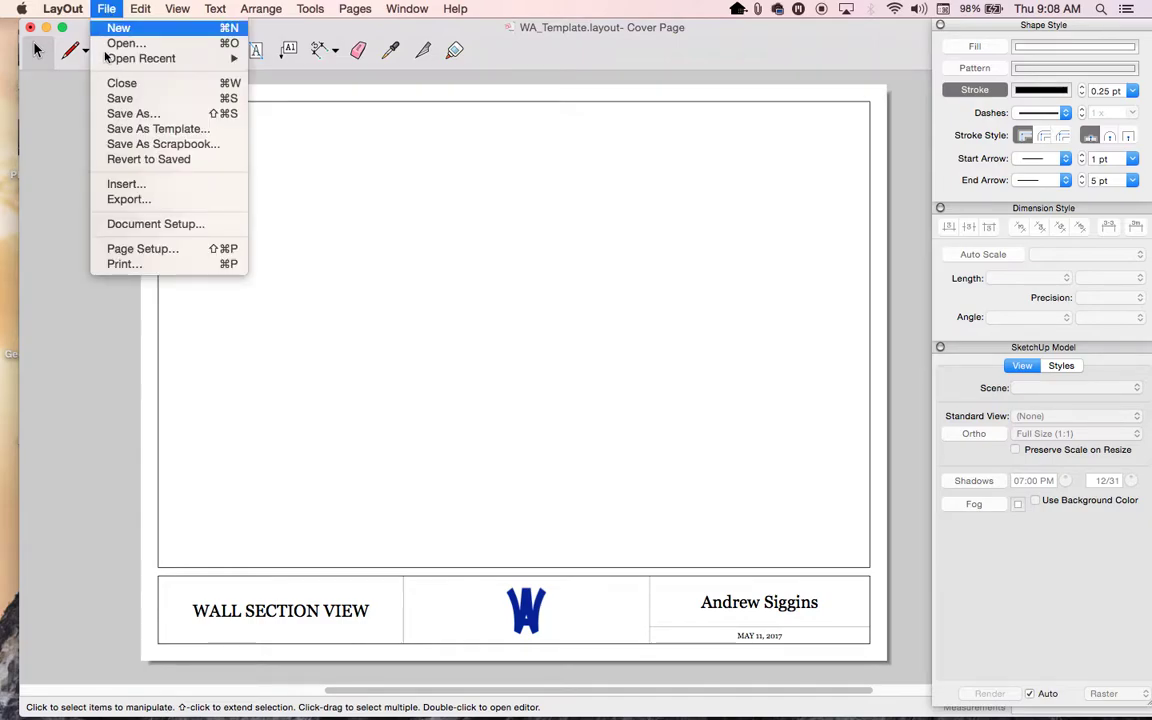
left_click(121, 184)
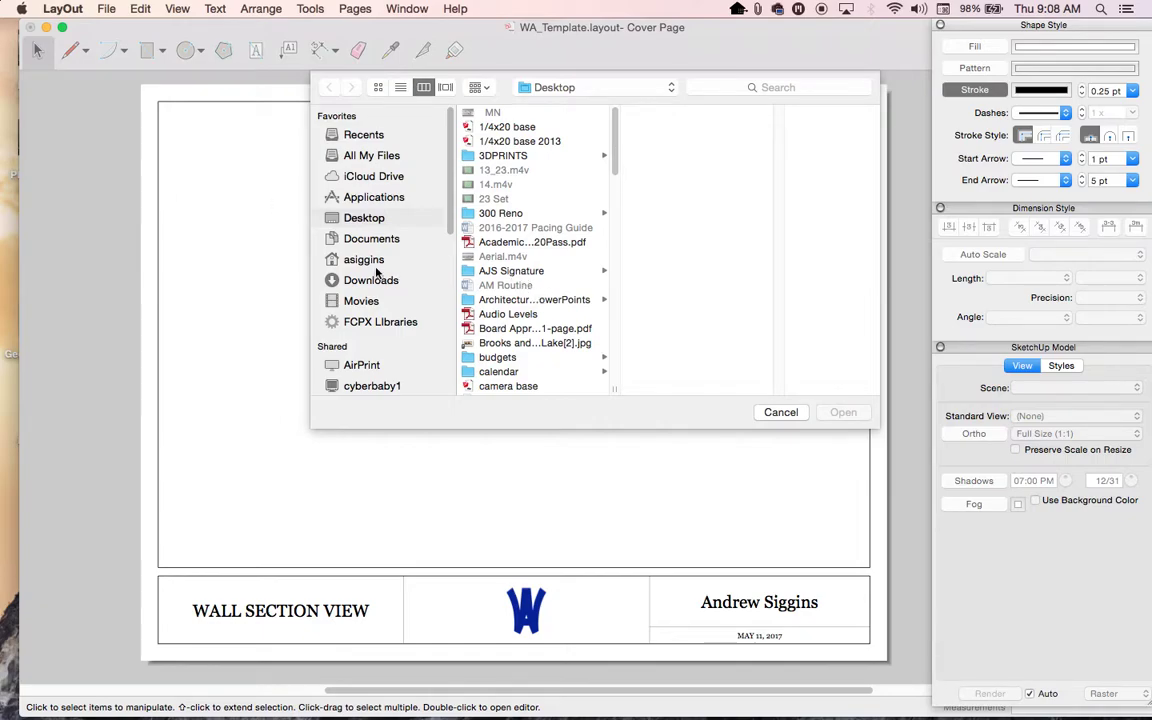
left_click_drag(615, 161, 622, 326)
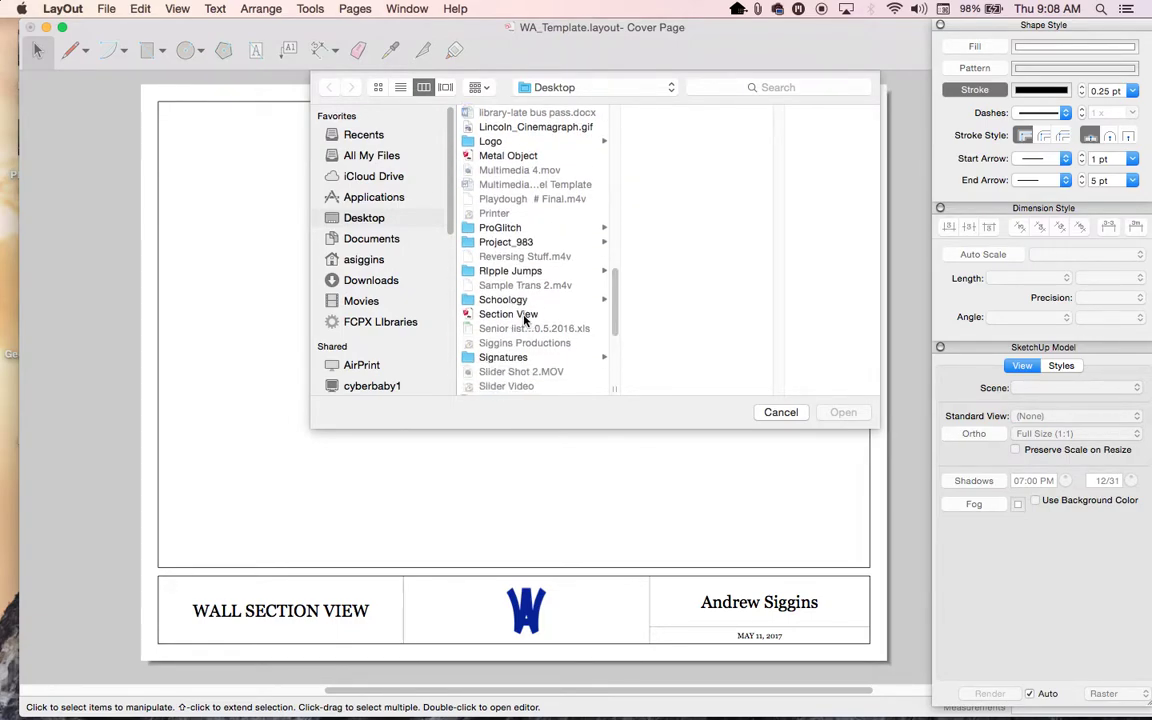
left_click(512, 314)
left_click(843, 412)
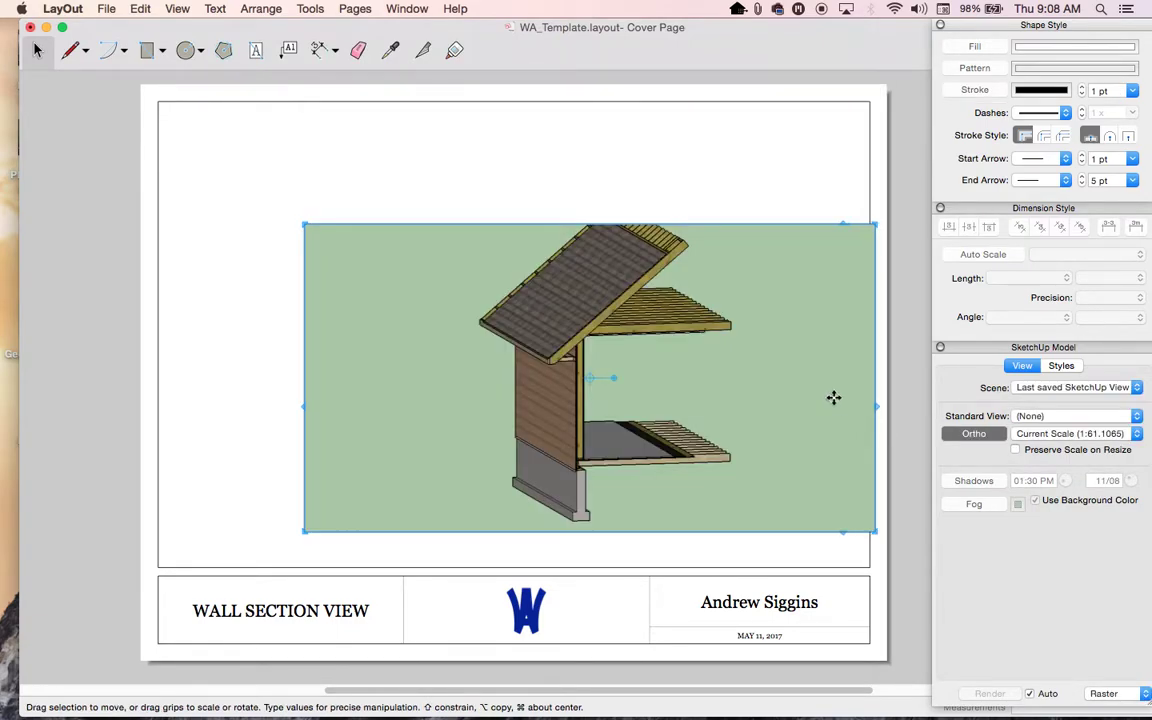
left_click_drag(750, 369, 641, 268)
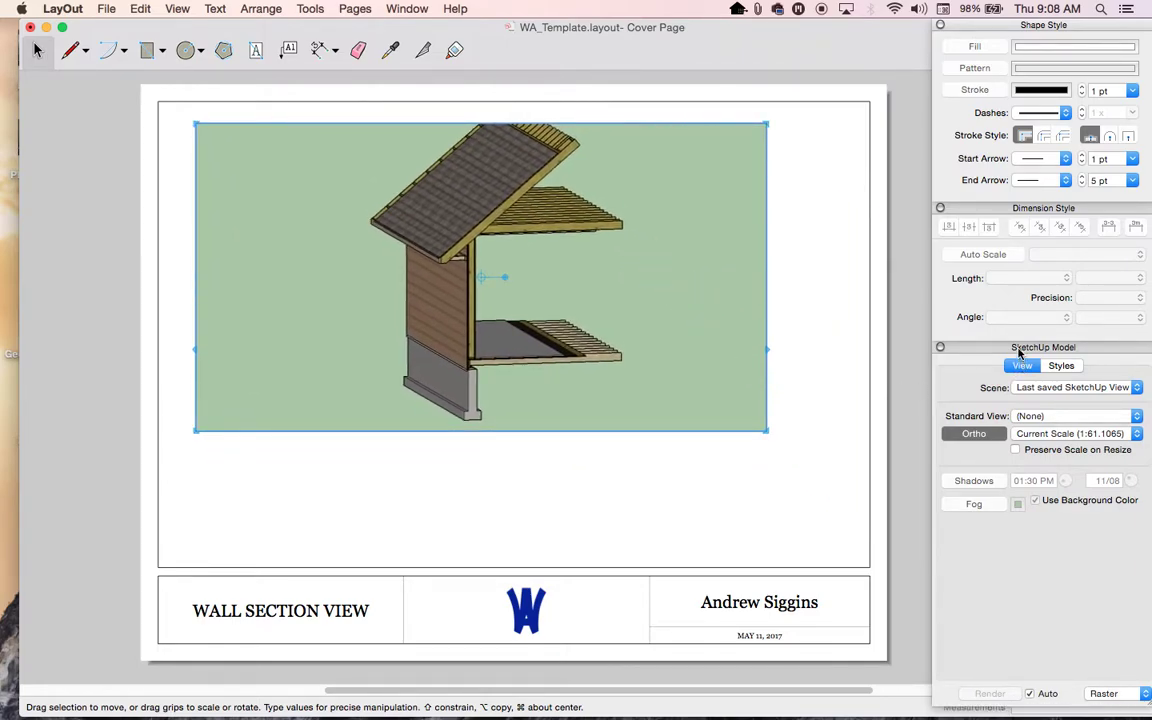
left_click_drag(1019, 352, 726, 316)
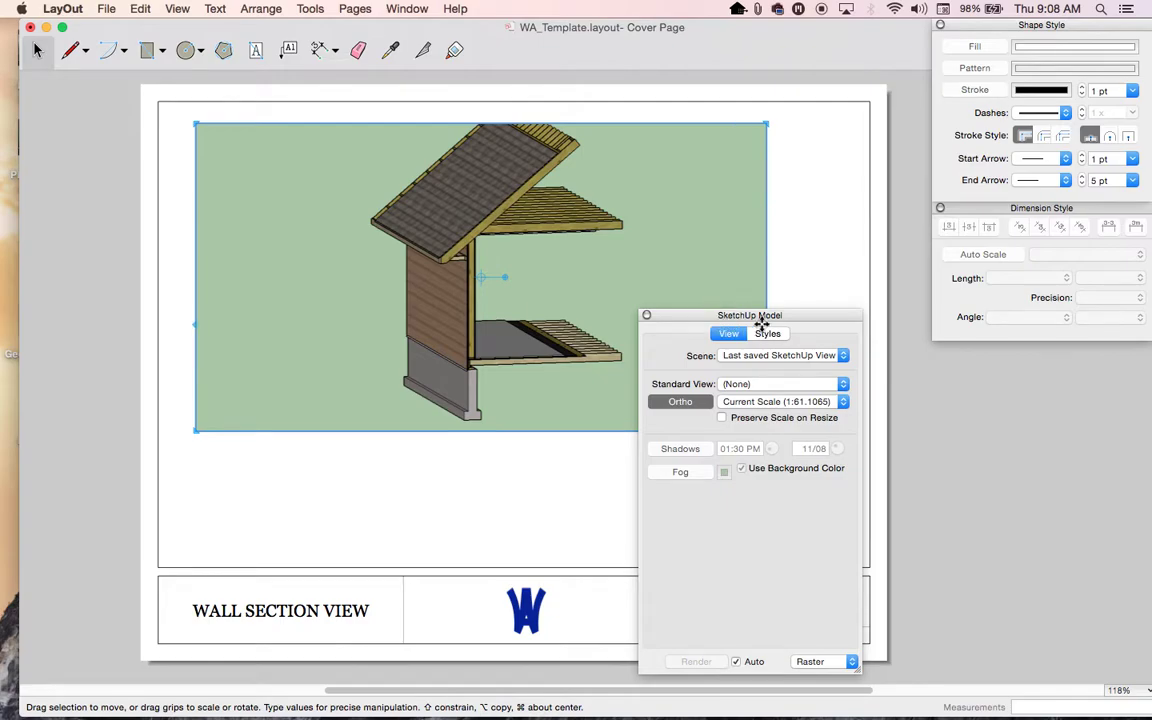
- Close the style panels and re-show the SketchUp Model settings, moved aside off the title block
left_click(646, 316)
left_click(940, 207)
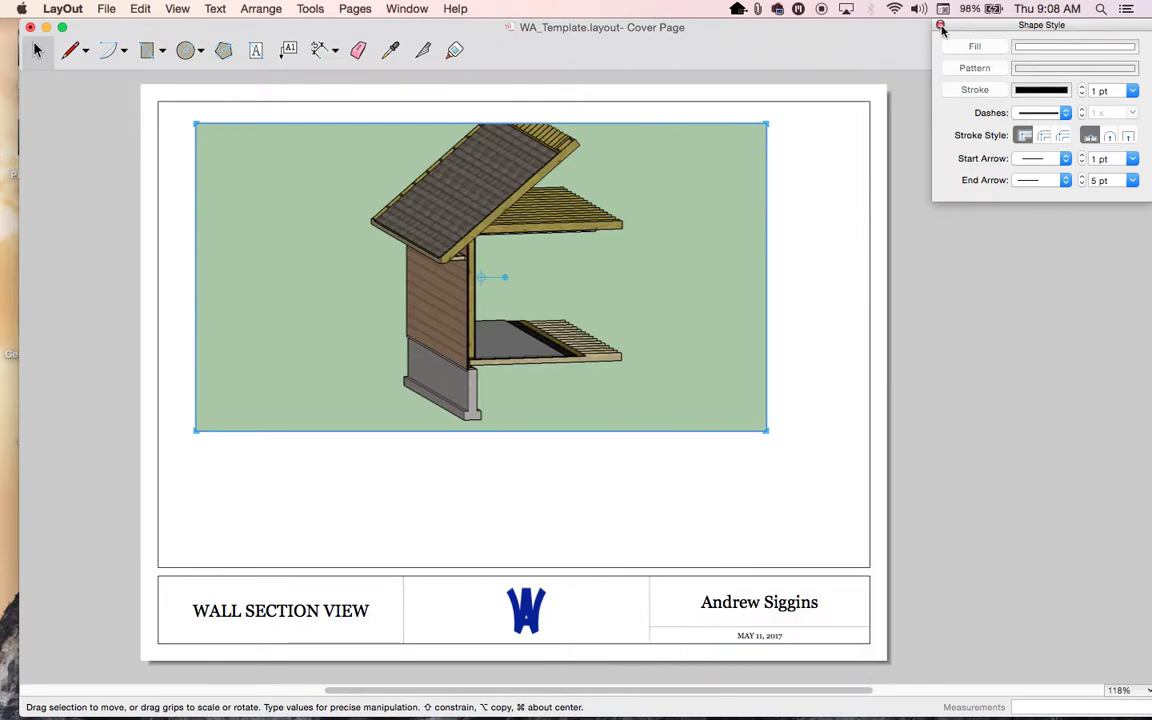
left_click(941, 25)
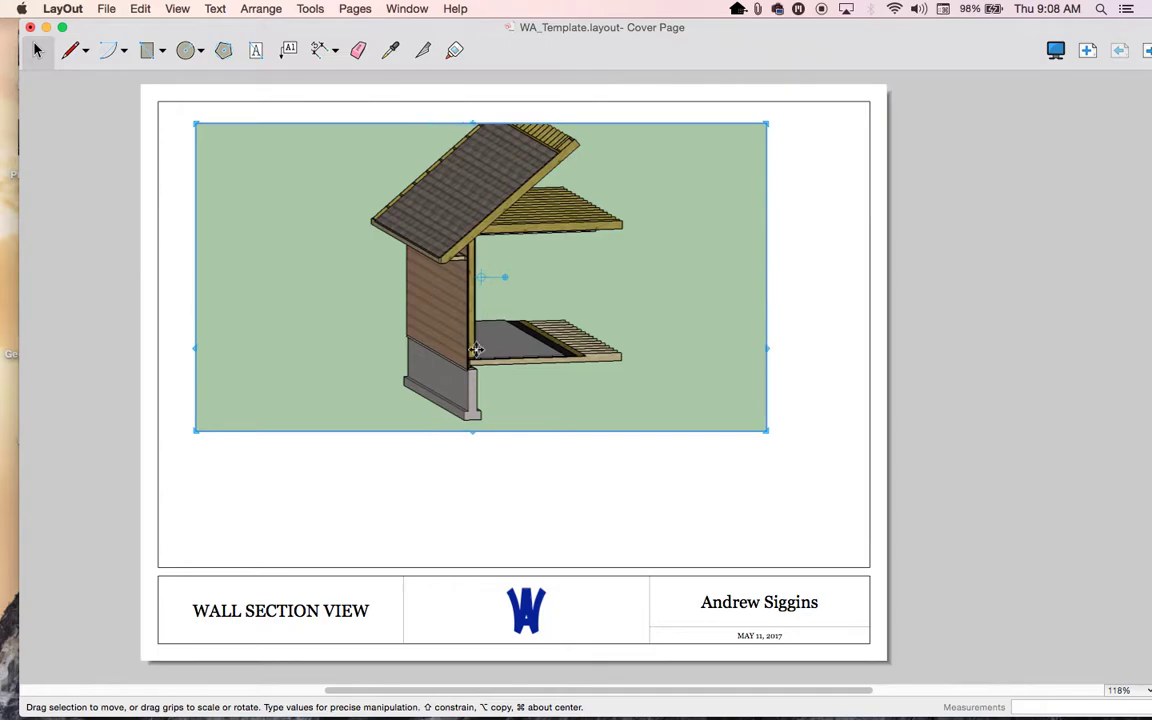
left_click(401, 10)
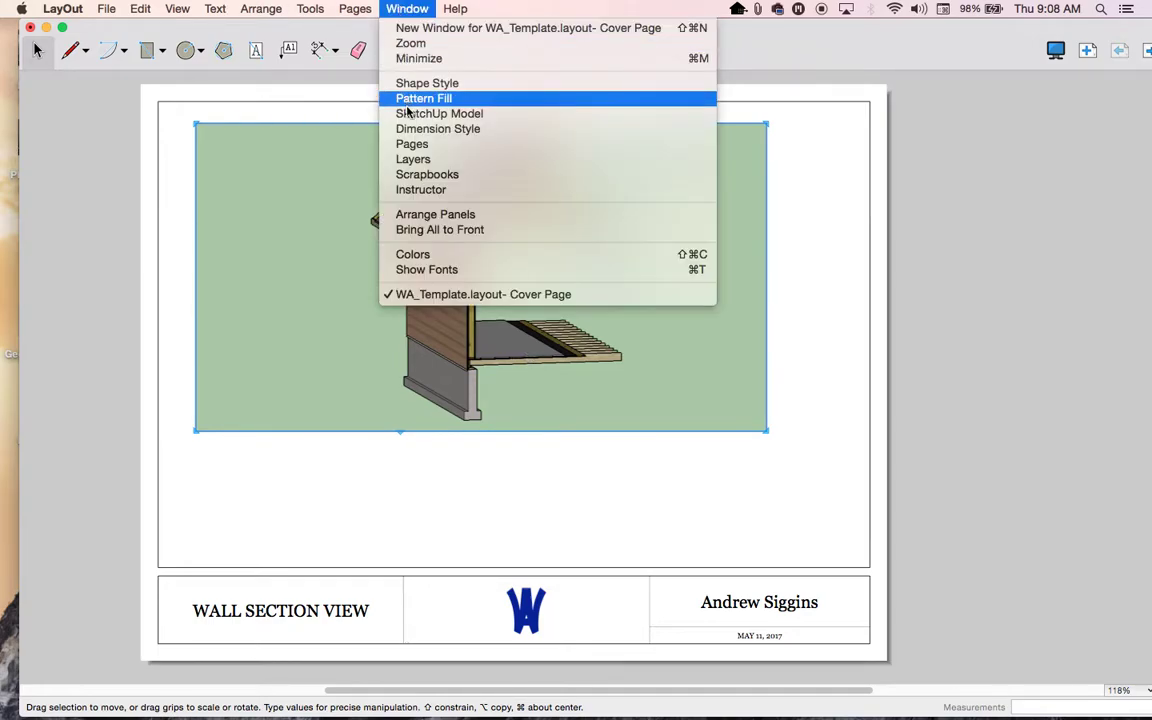
left_click(406, 114)
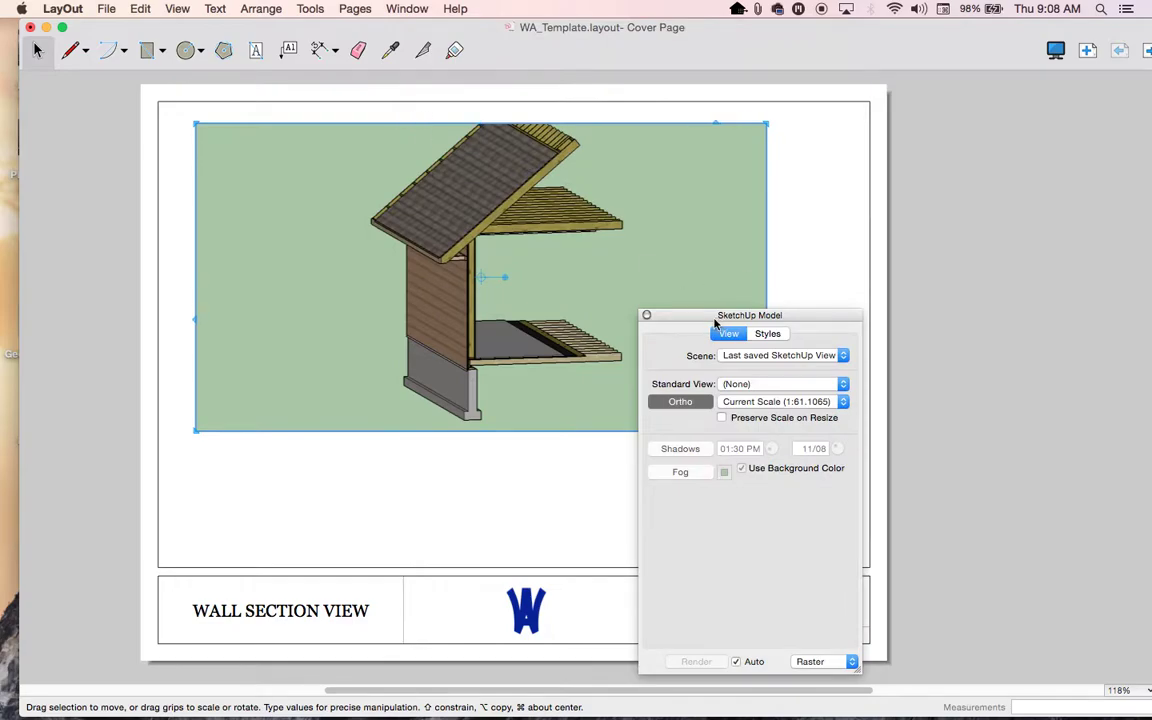
left_click_drag(700, 318, 991, 305)
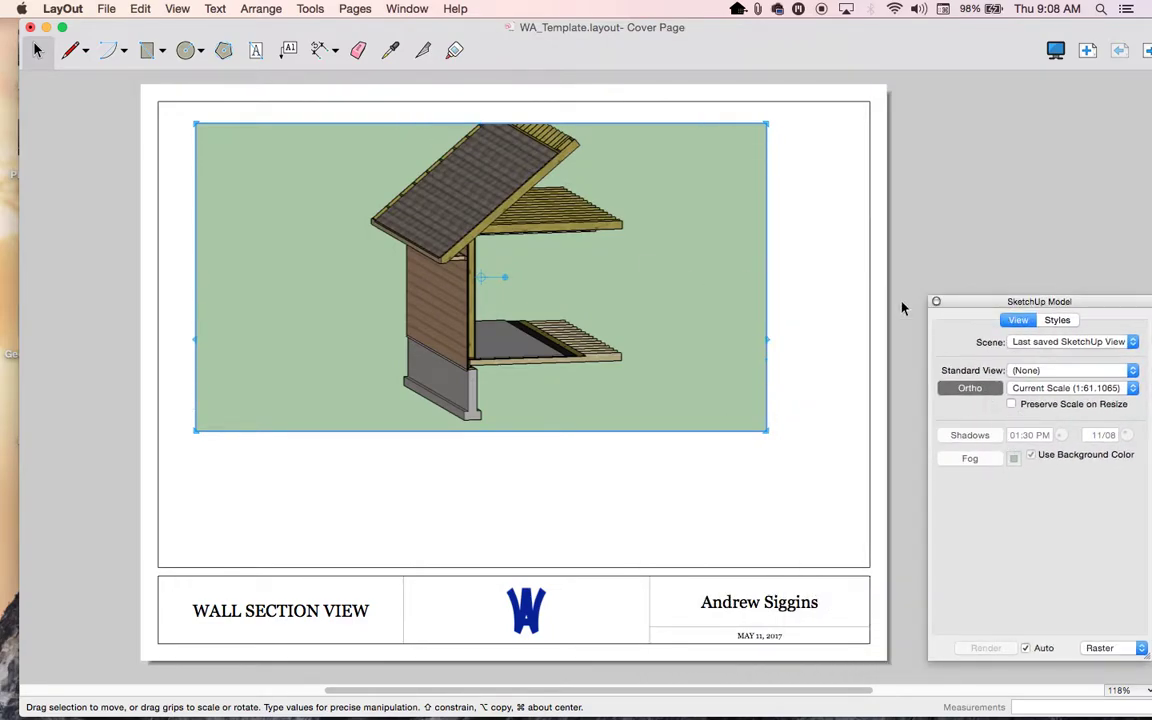
- Re-add the Shape Style and Dimension Style panels, then collapse both in the tray
left_click(402, 9)
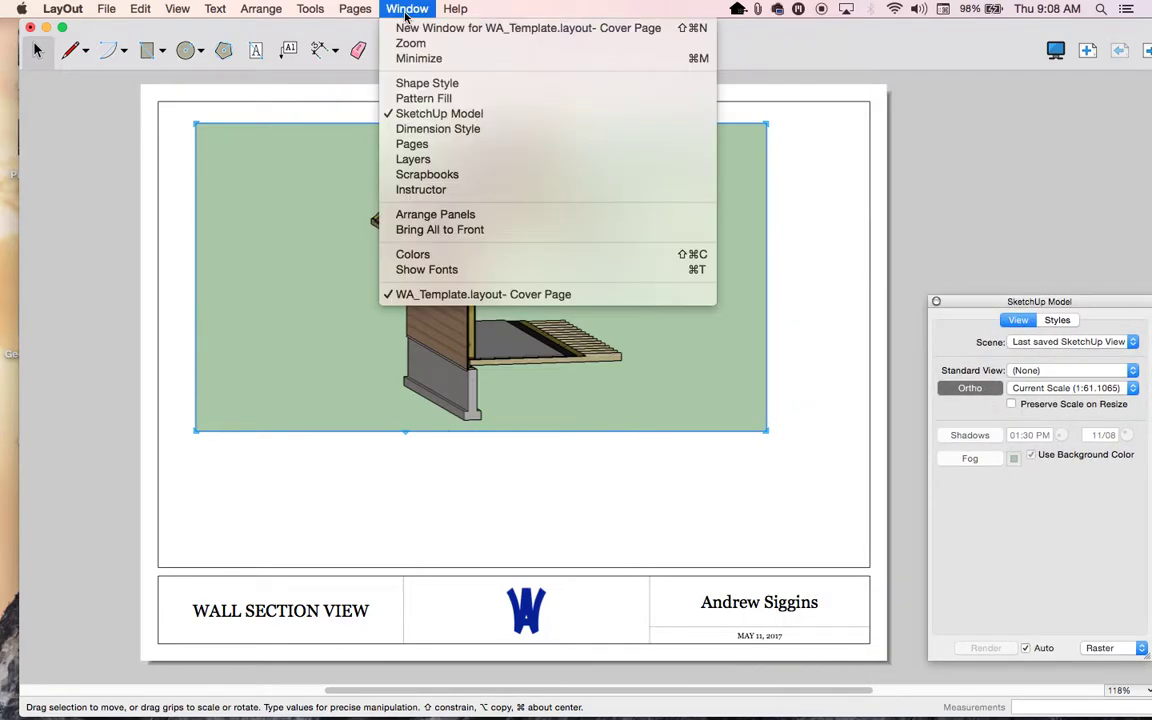
left_click(385, 83)
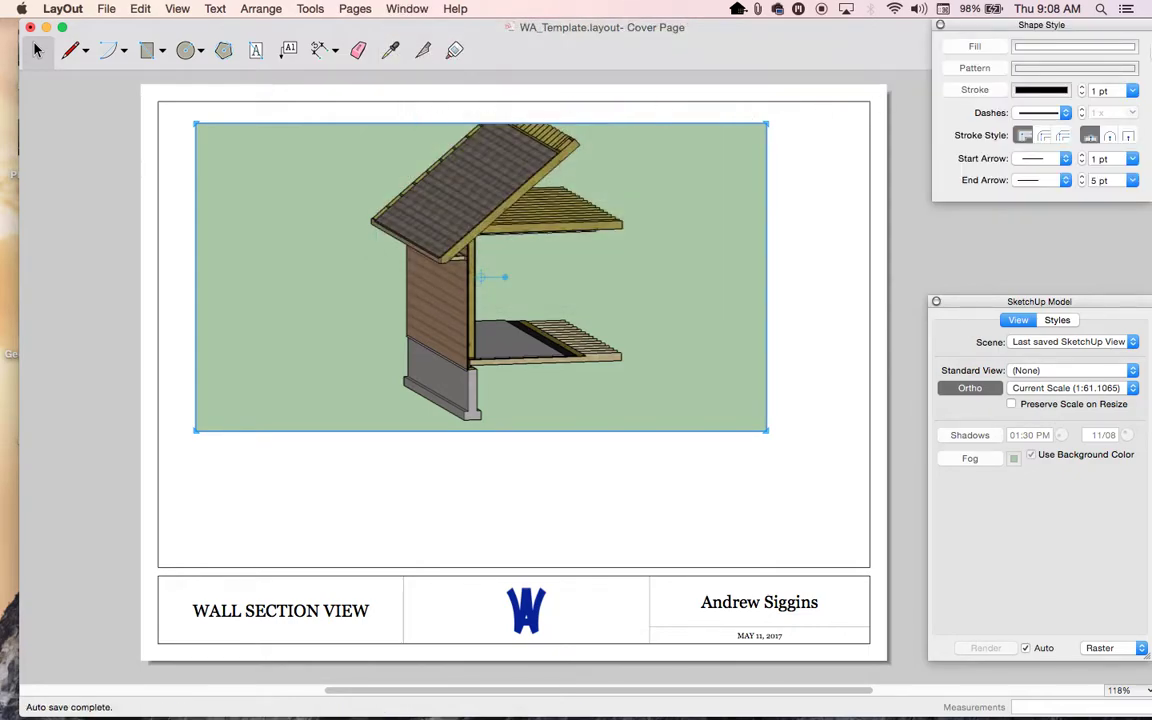
left_click(403, 10)
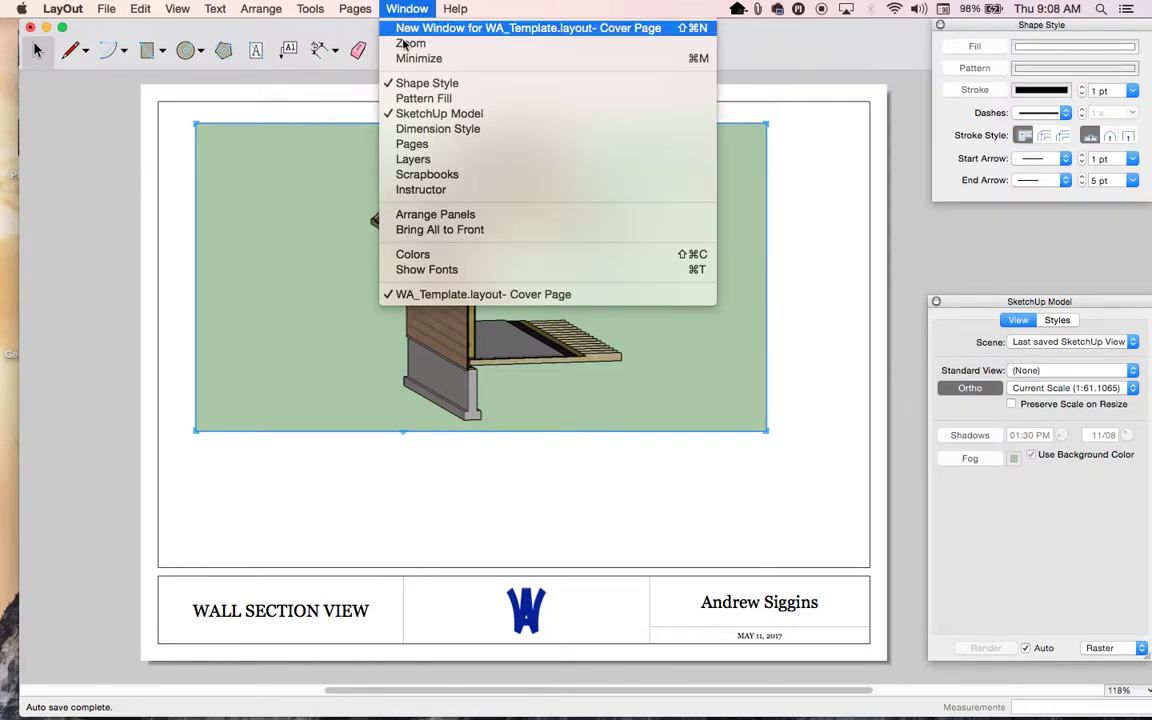
left_click(407, 133)
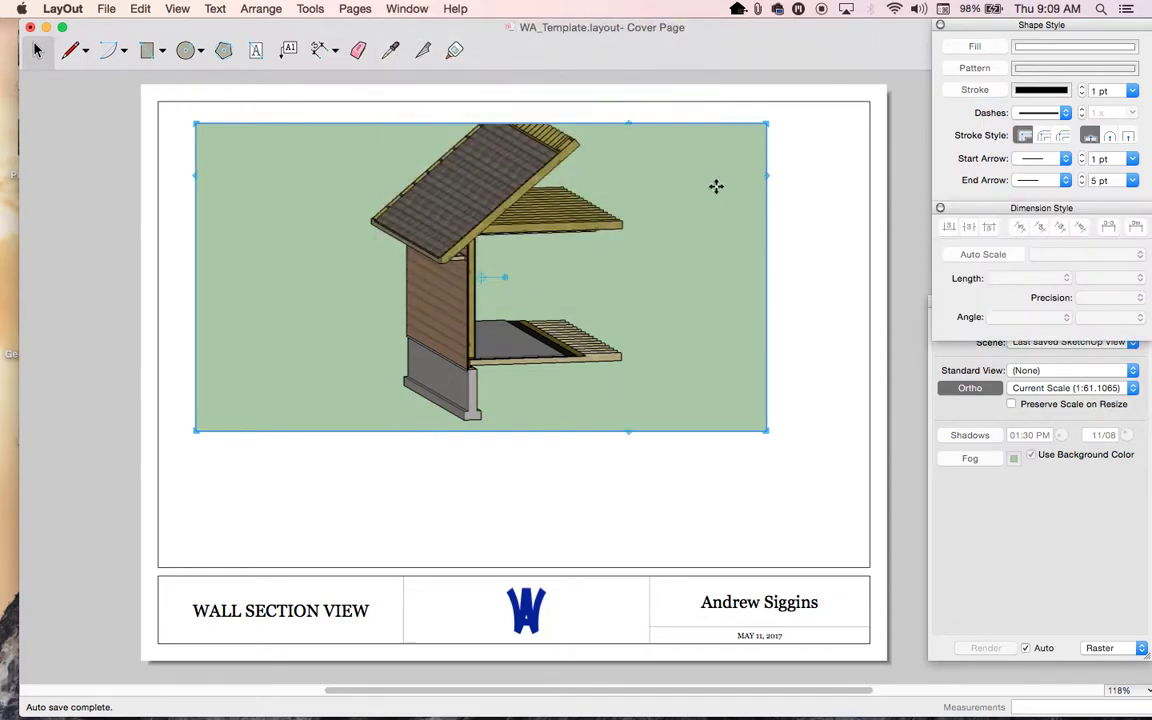
left_click_drag(959, 299, 959, 345)
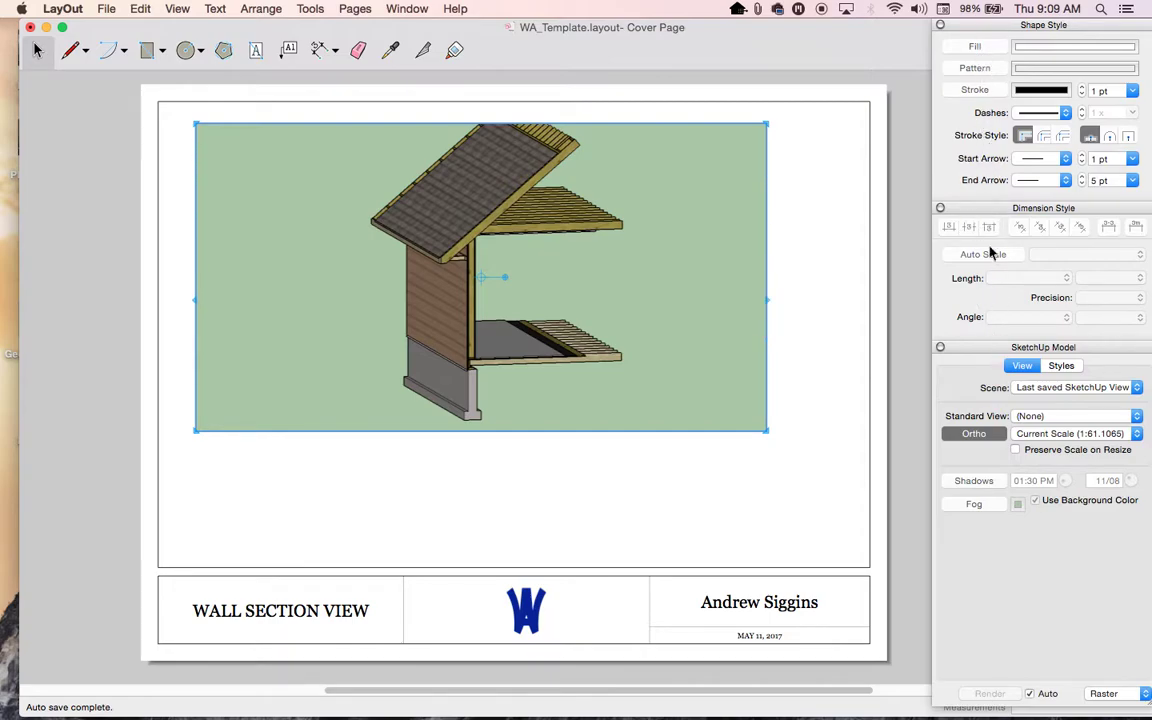
mouse_move(990, 30)
left_mouse_down()
mouse_move(797, 26)
mouse_move(981, 33)
left_mouse_up()
left_click(981, 30)
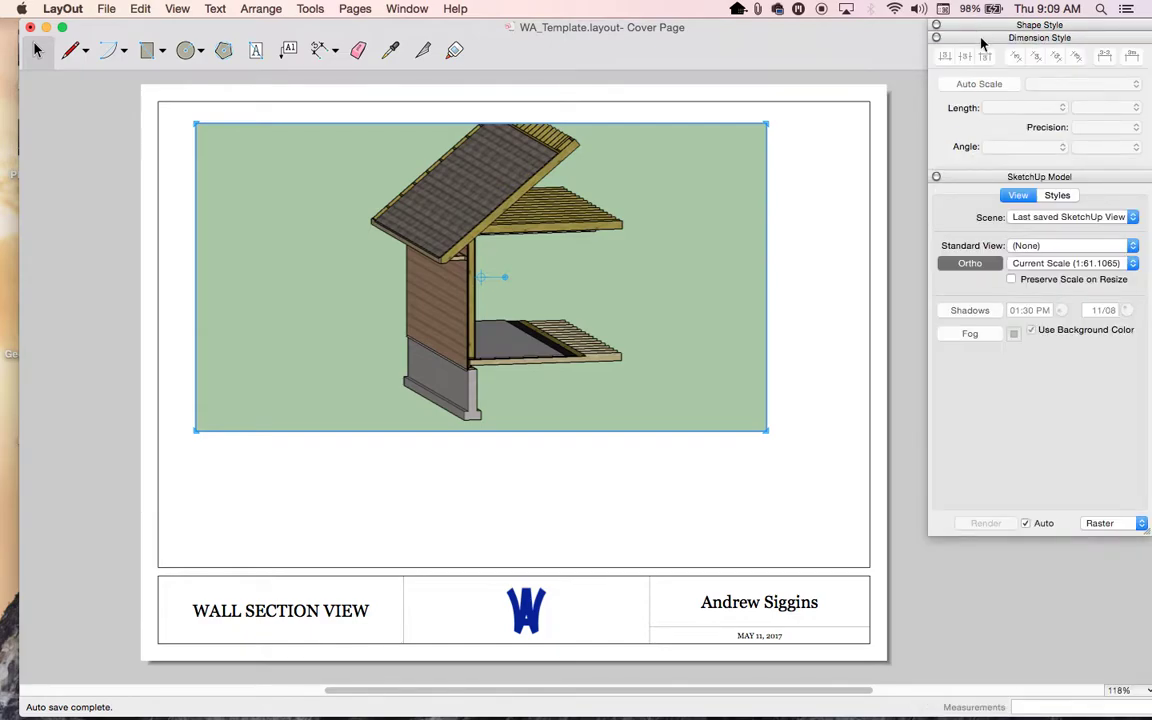
left_click(979, 44)
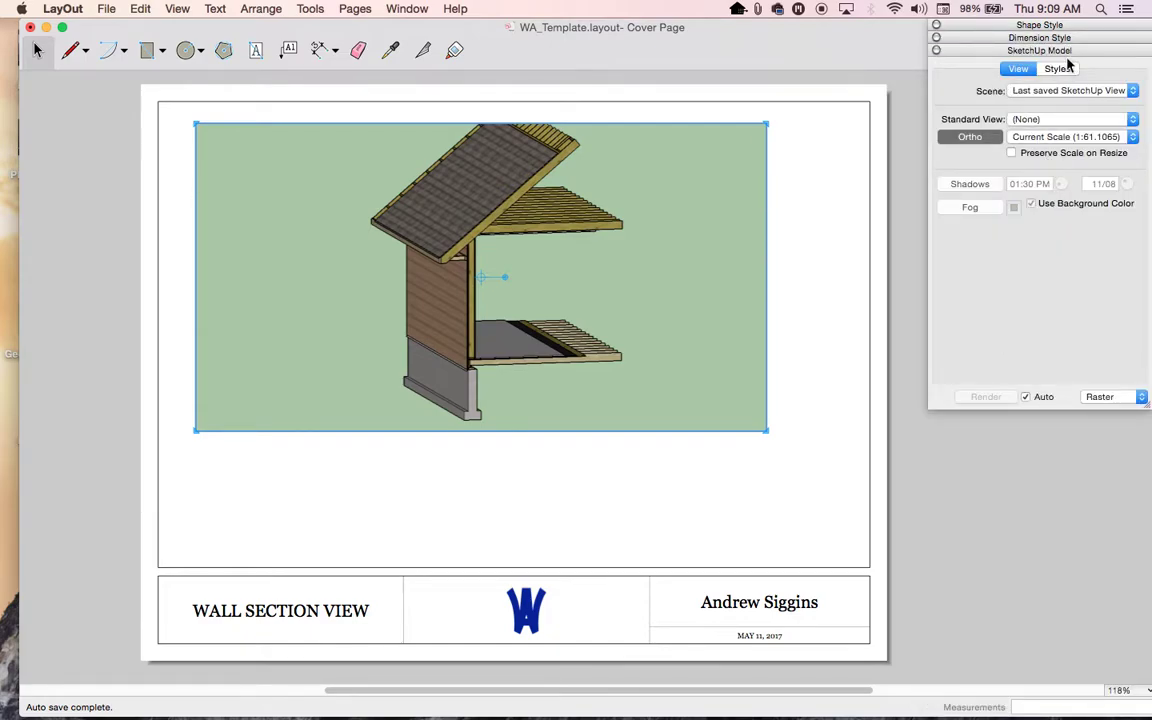
left_click(395, 9)
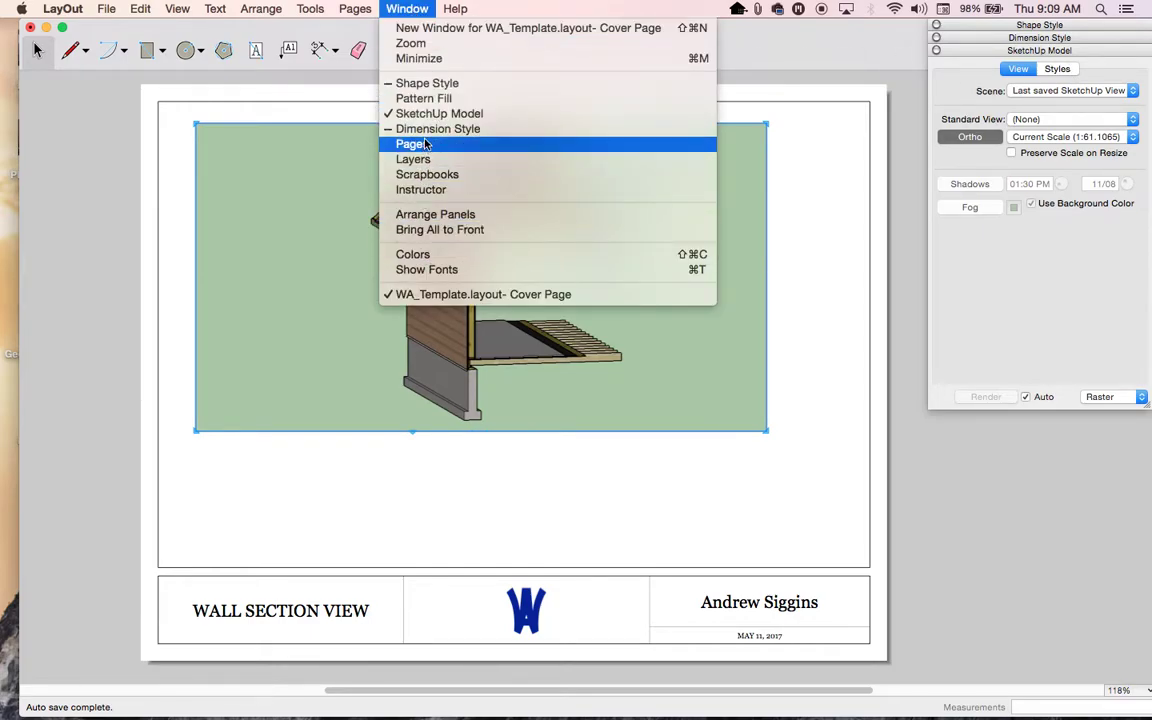
left_click(1019, 263)
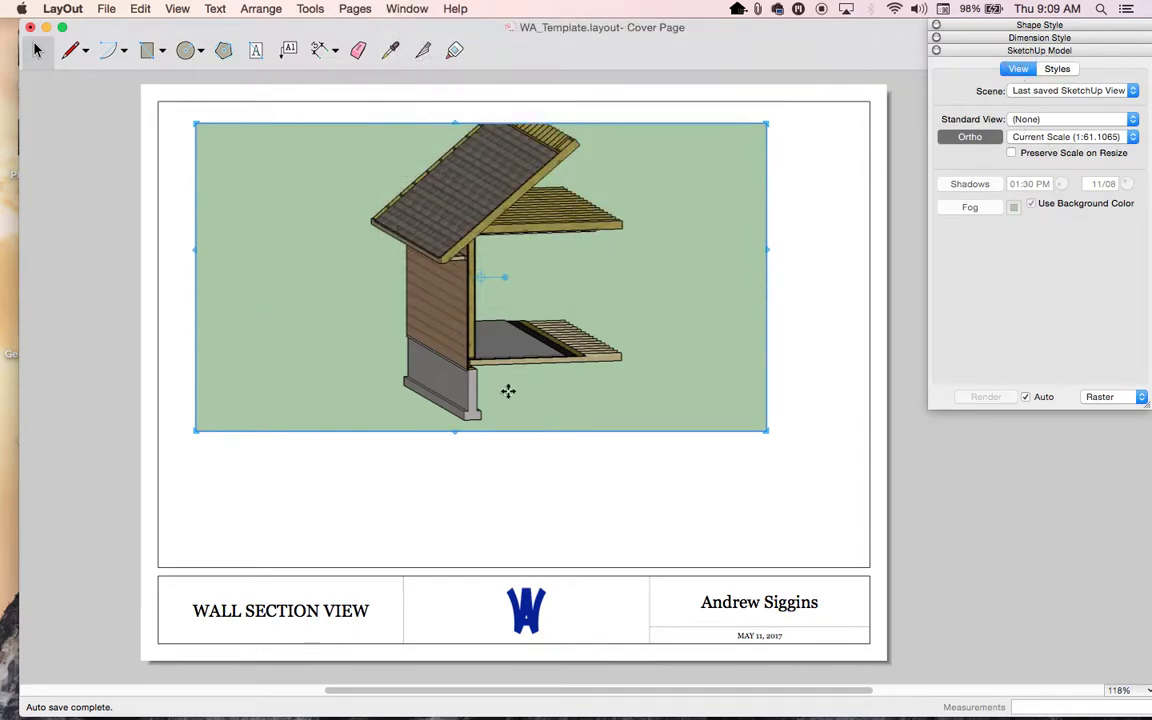
- Stretch the Section View viewport downward and to the right, then open the scale dropdown
left_click_drag(571, 430, 569, 527)
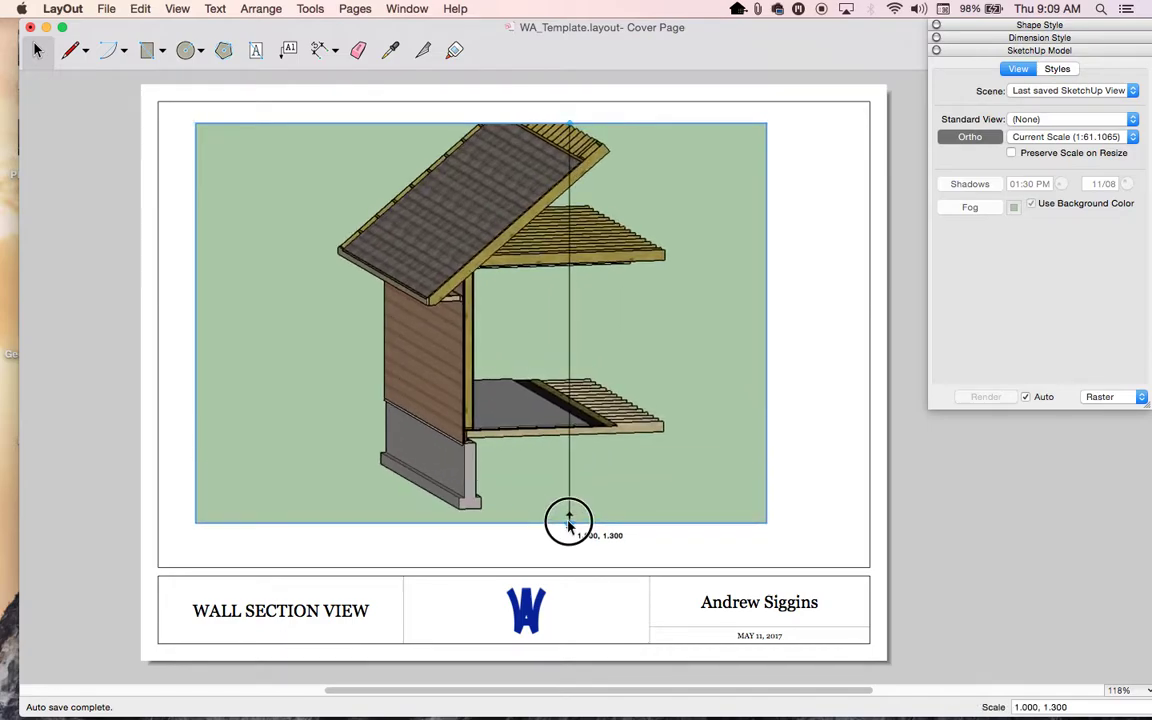
left_click_drag(766, 383, 849, 391)
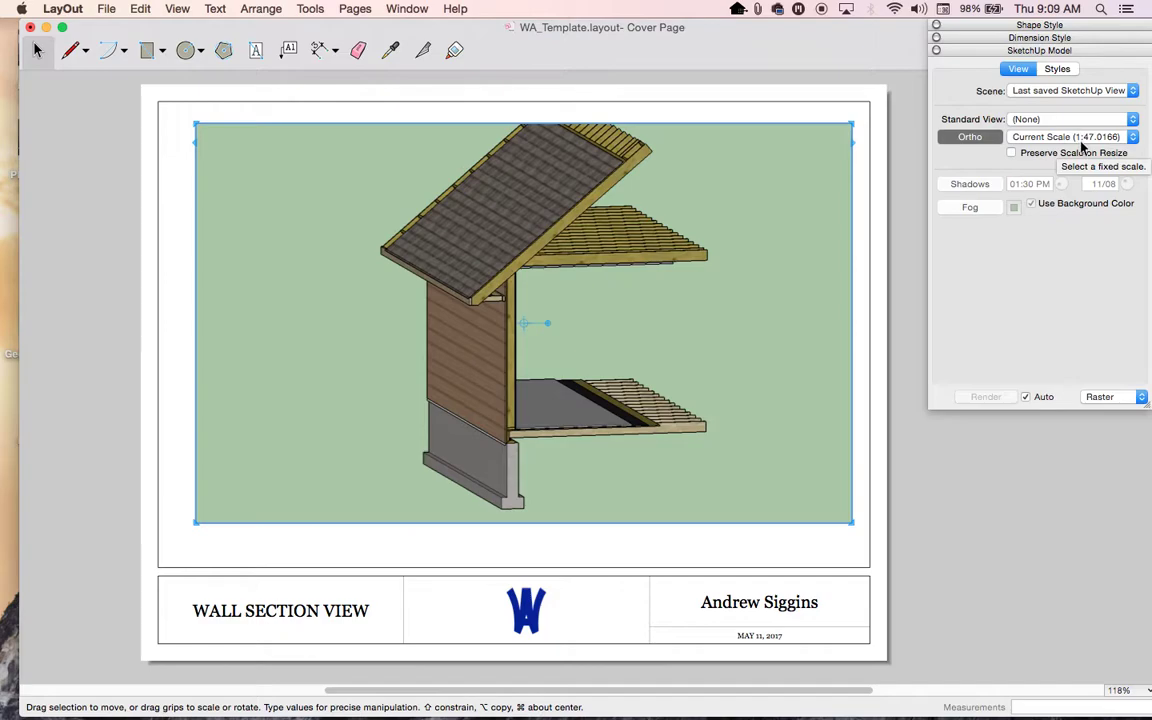
left_click(1079, 141)
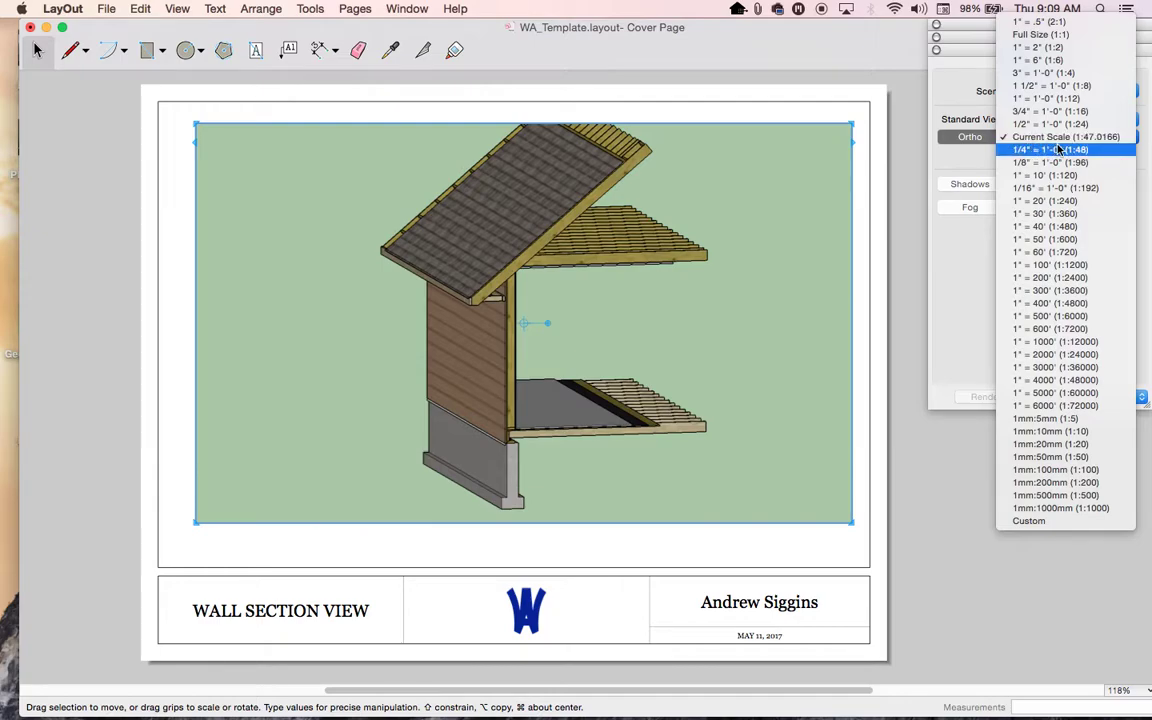
- Choose 1/2" = 1'-0" (1:24) from the SketchUp Model scale list
left_click(1045, 124)
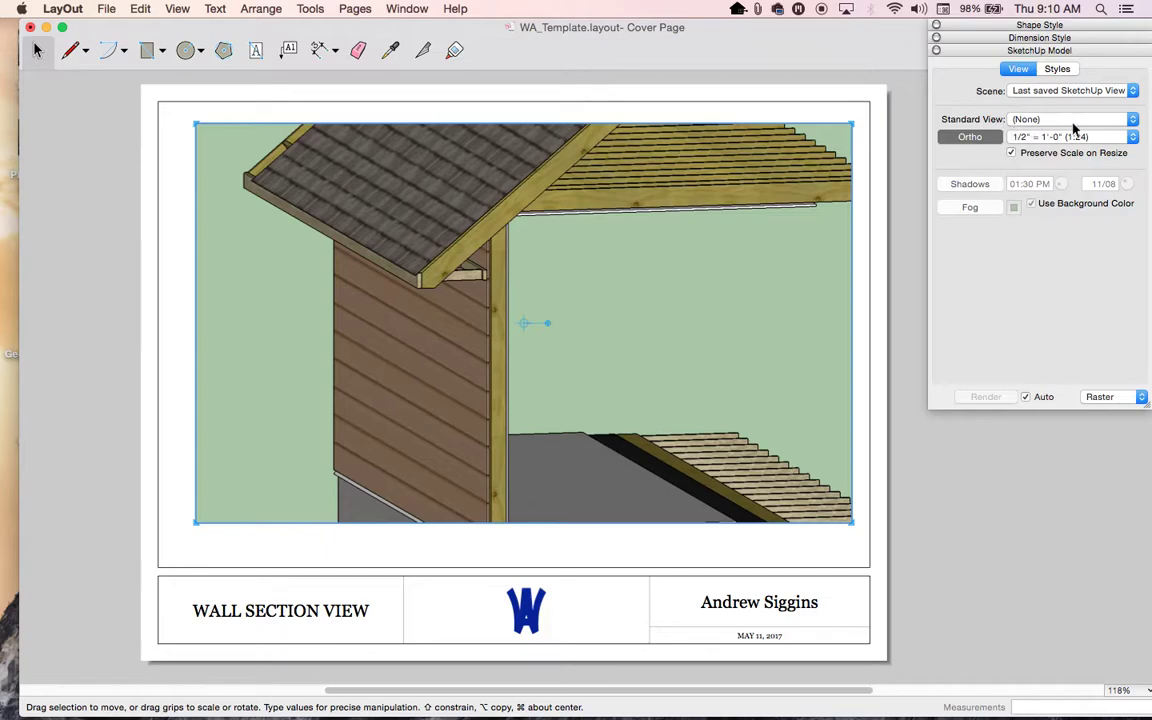
- Switch the viewport to the Right standard view and scale it 1/4" = 1'-0" (1:48)
left_click(1133, 122)
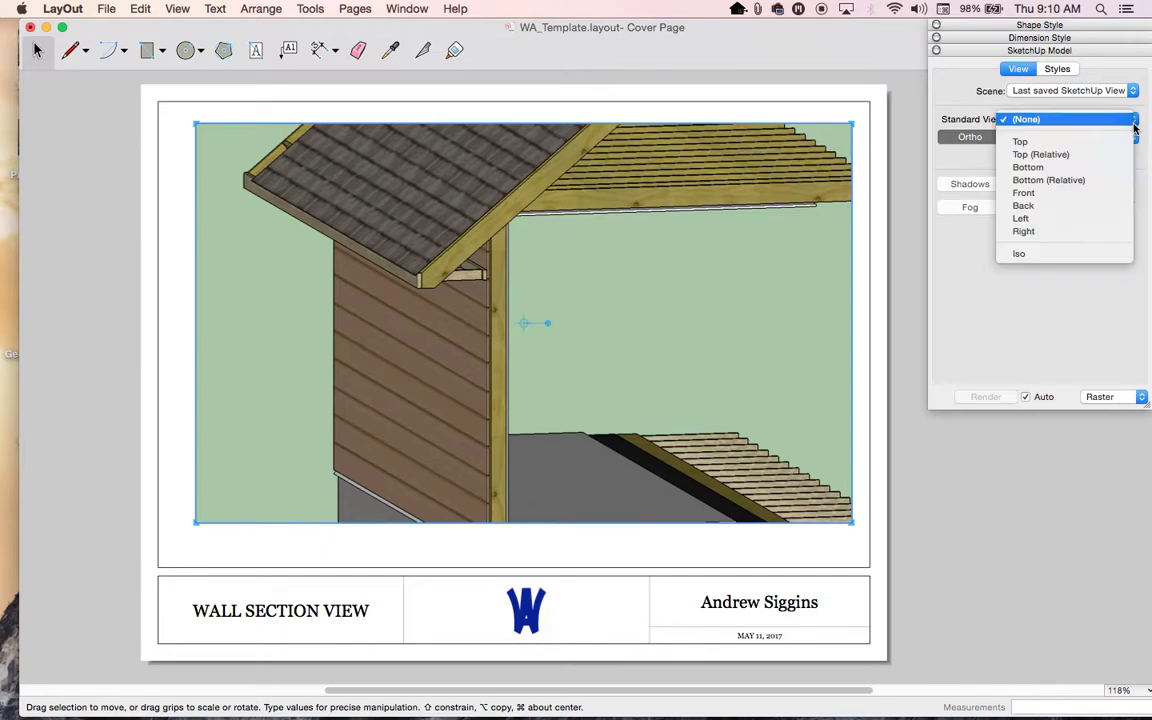
left_click(1034, 145)
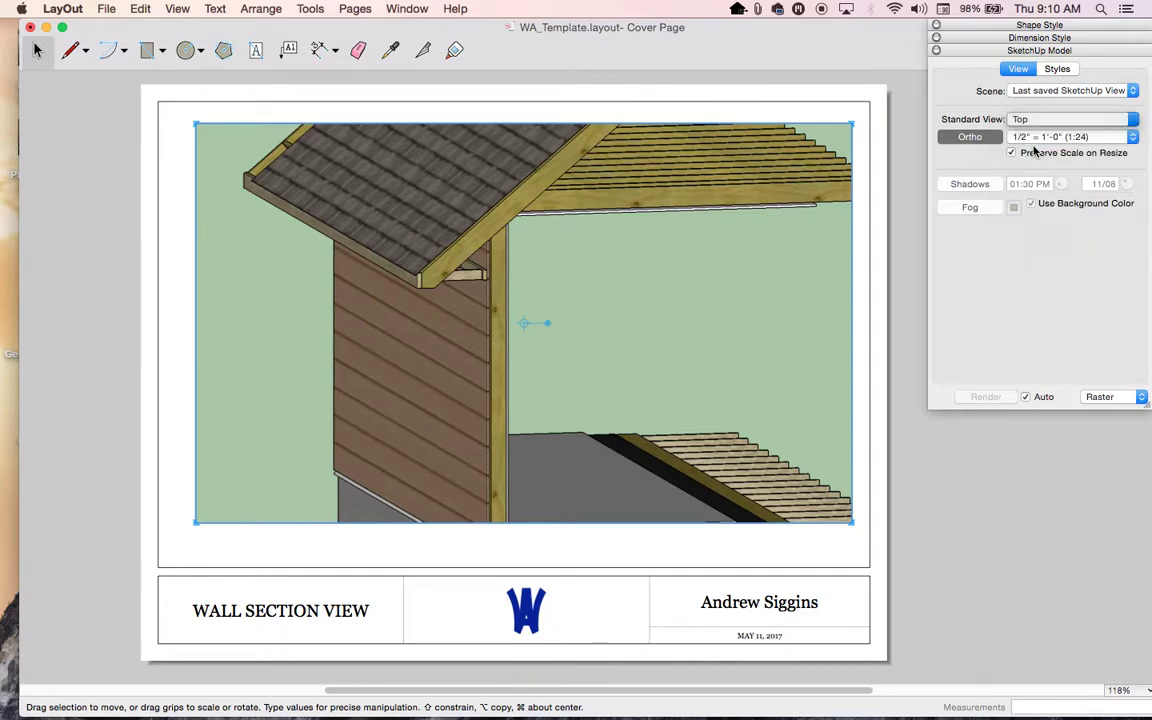
left_click(1133, 120)
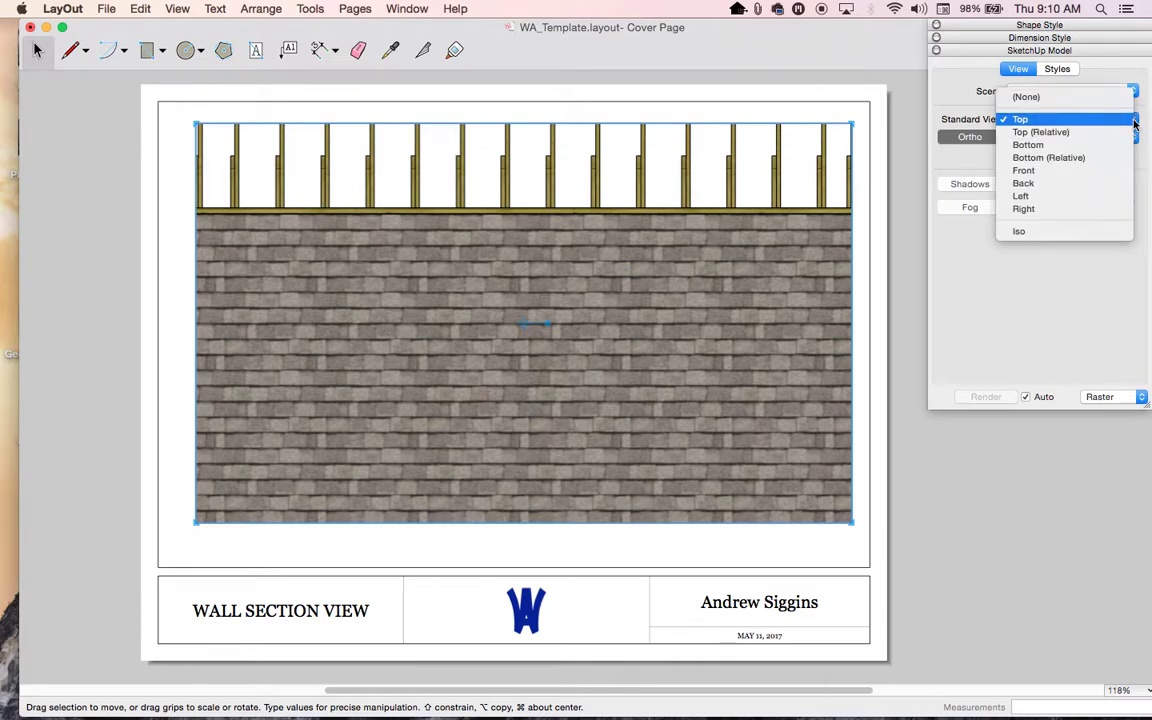
left_click(1095, 209)
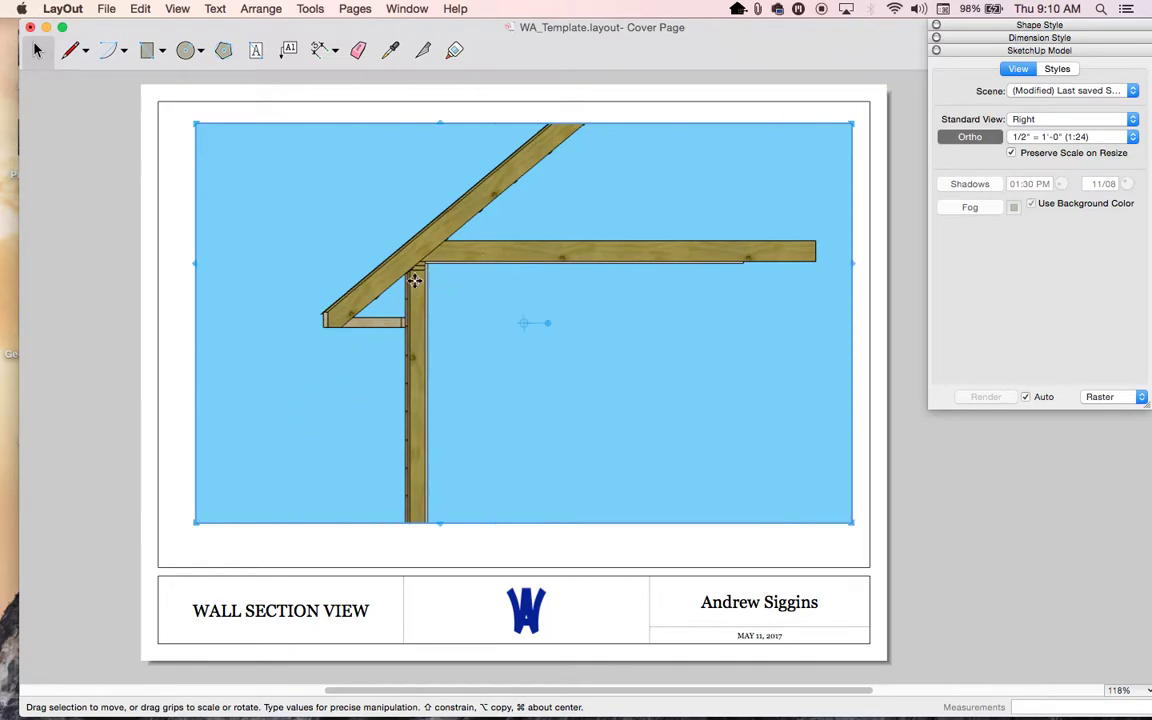
left_click(1133, 140)
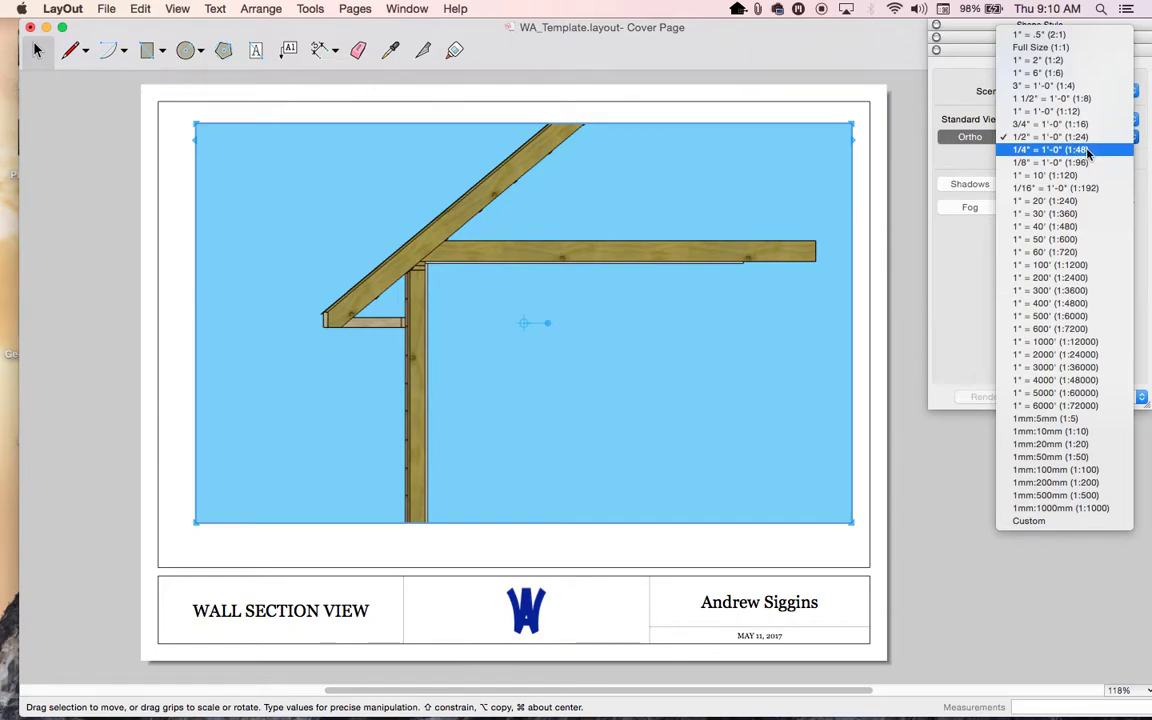
left_click(1090, 149)
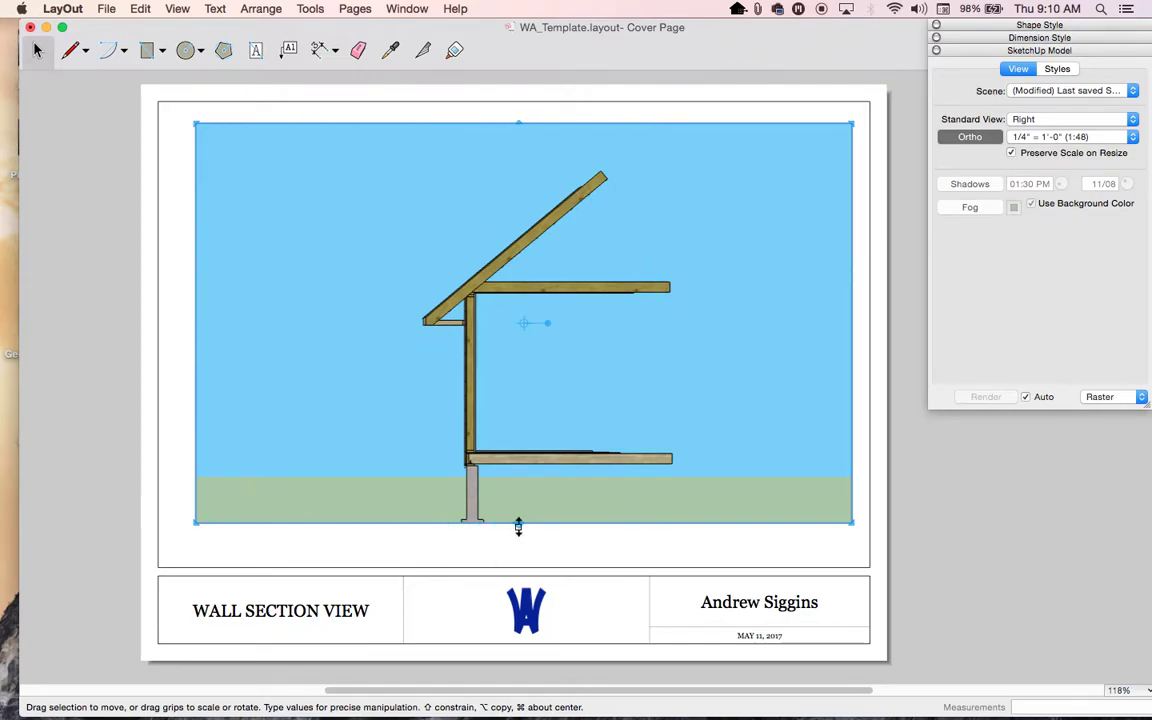
- Crop the viewport to a narrow footing-to-rafter strip and move it to the sheet's left side
left_click_drag(519, 522, 519, 545)
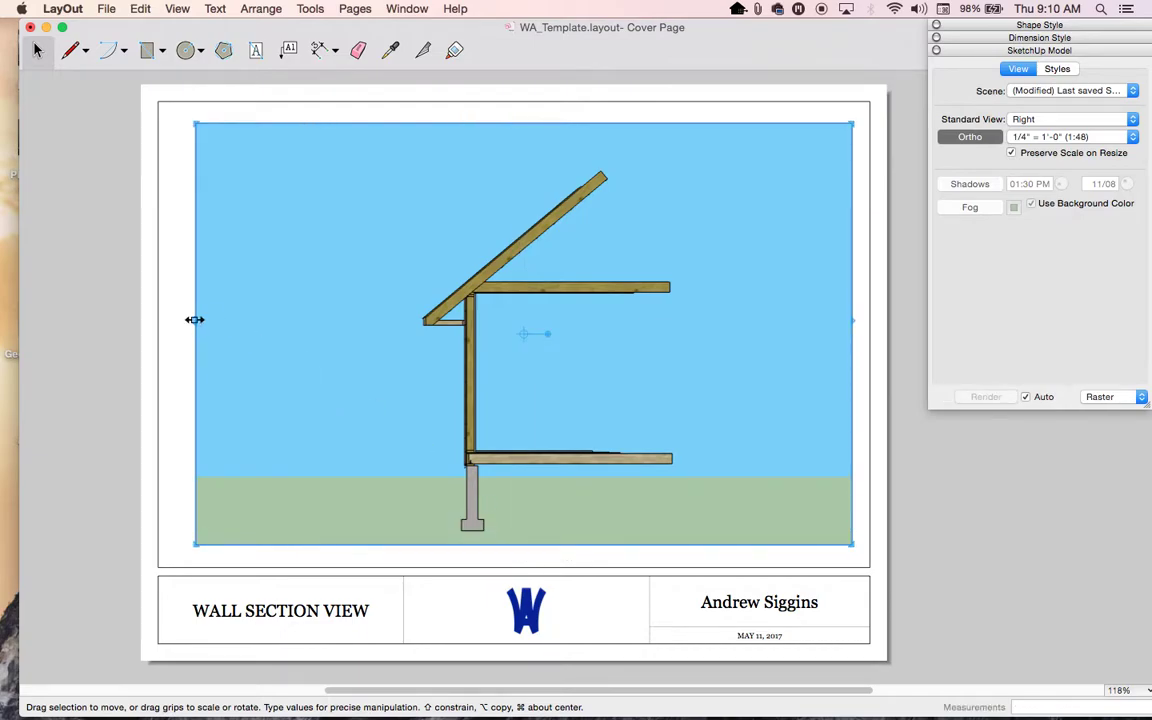
left_click_drag(195, 320, 412, 322)
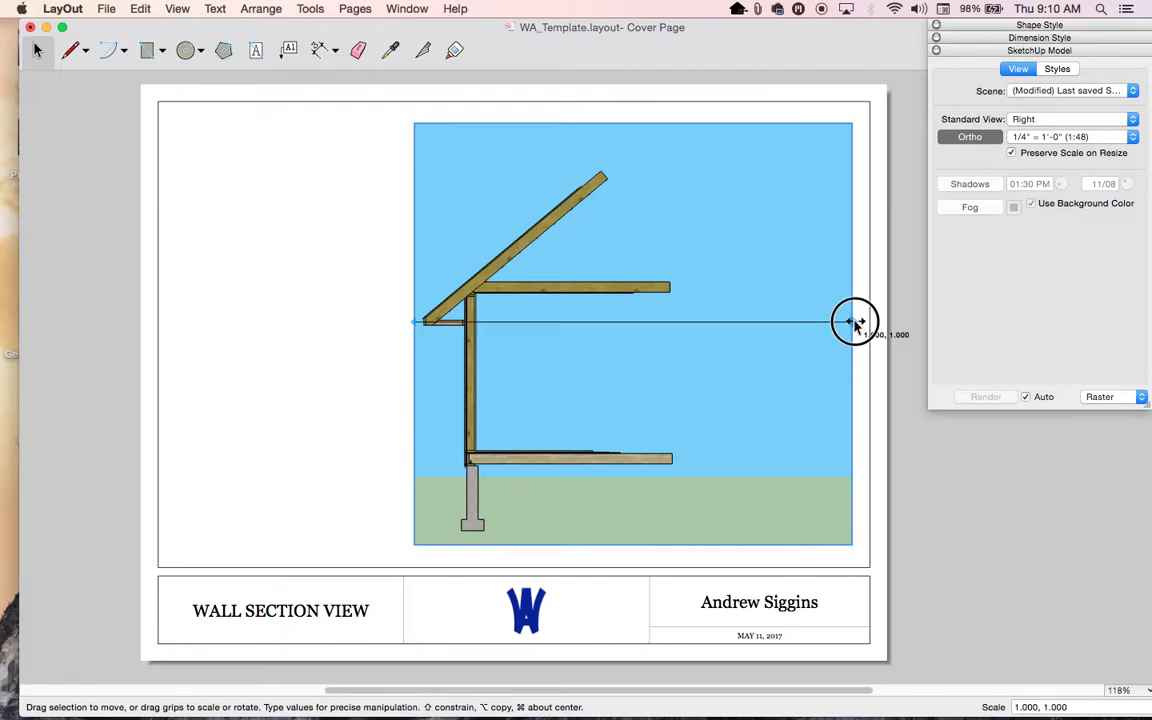
left_click_drag(855, 323, 581, 322)
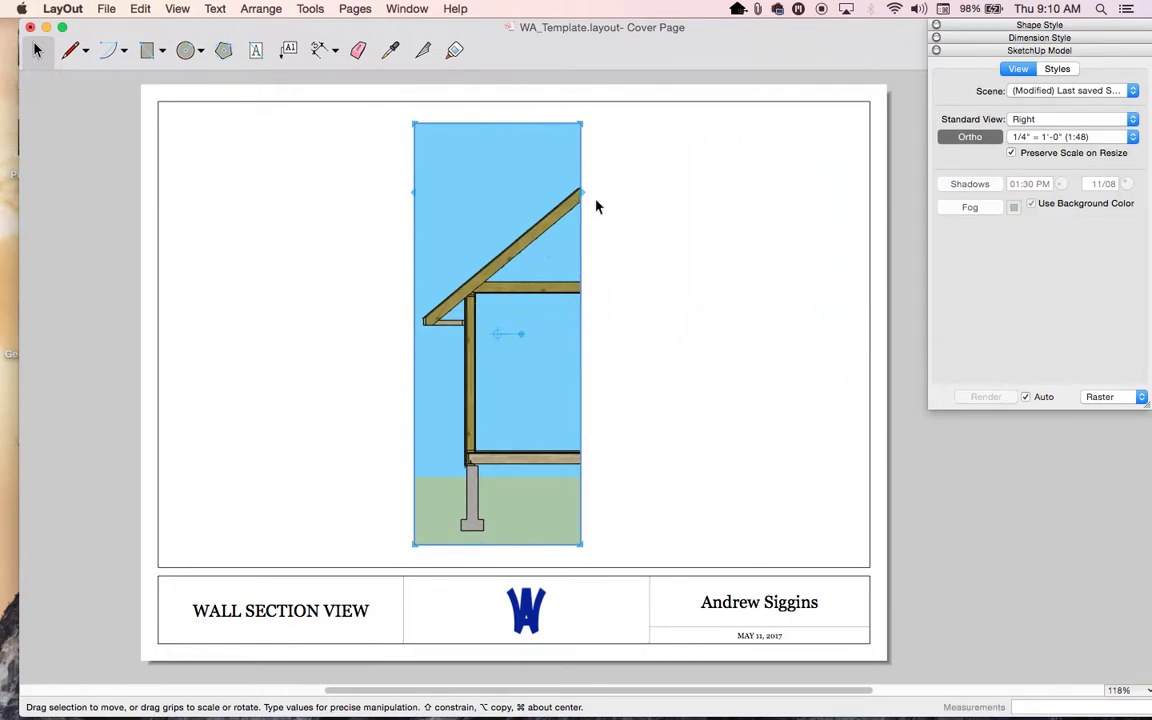
left_click_drag(525, 391, 283, 388)
left_click(283, 108)
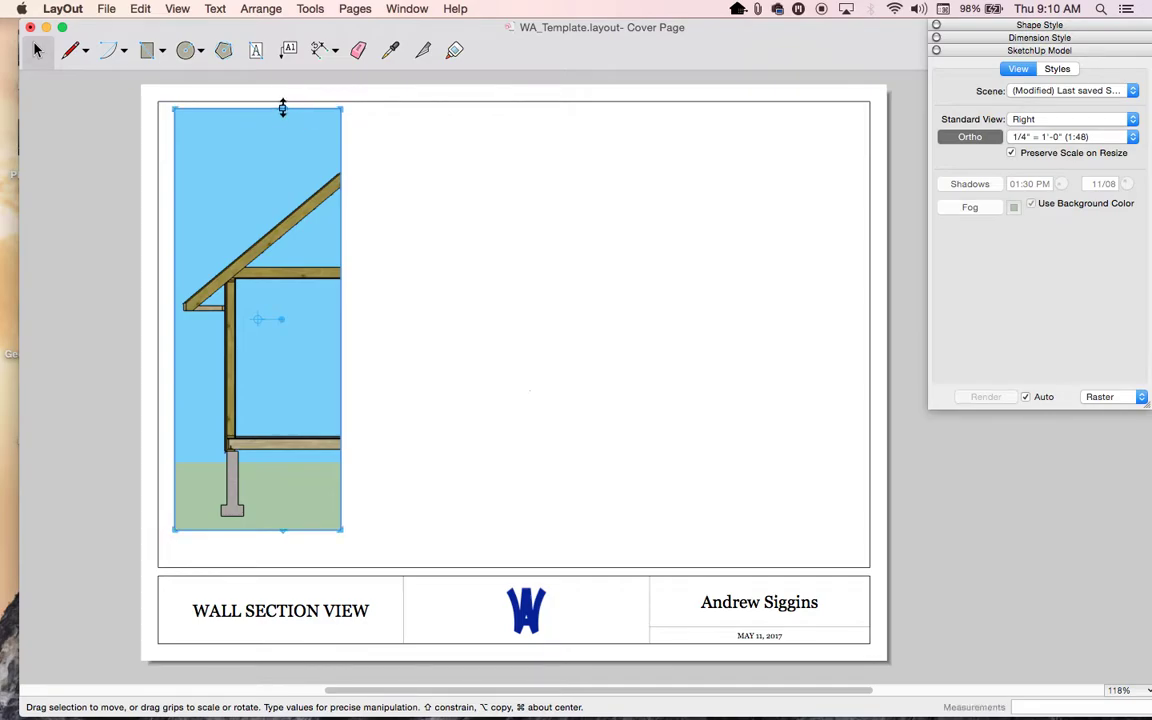
left_click_drag(281, 109, 282, 163)
mouse_move(274, 529)
left_mouse_down()
mouse_move(274, 508)
mouse_move(273, 524)
left_mouse_up()
left_click_drag(291, 383, 292, 332)
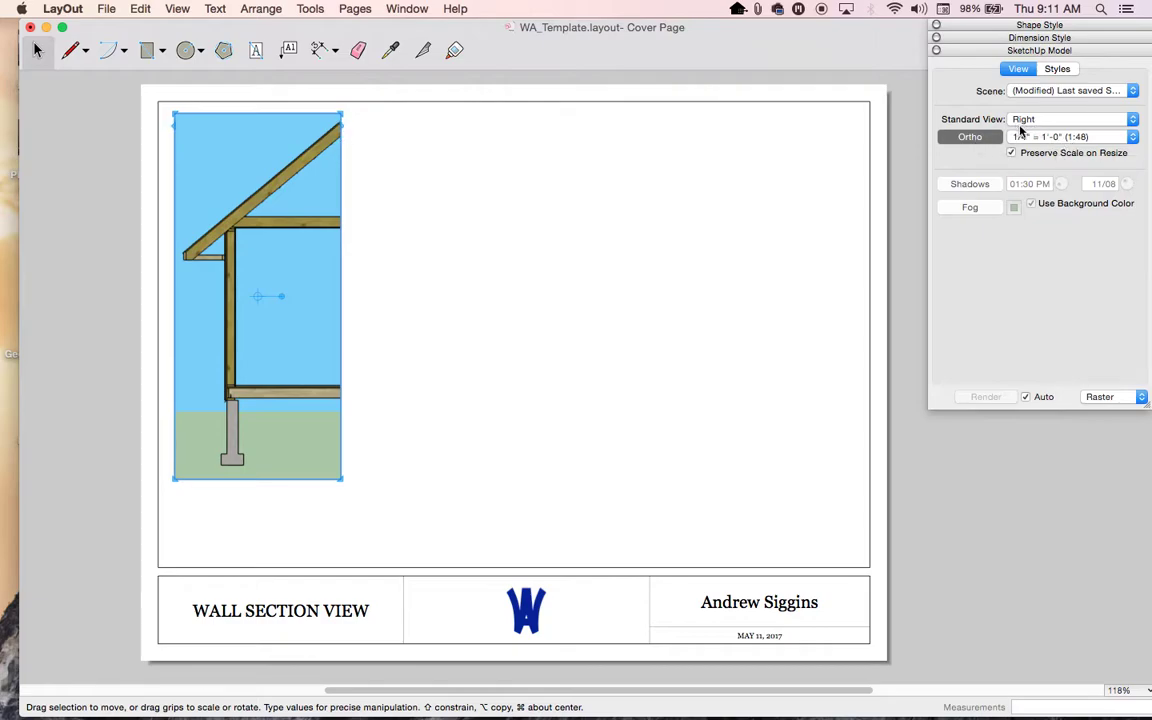
- Try several display styles, settling on the wood-coloured framing style without sky and ground
left_click(1056, 69)
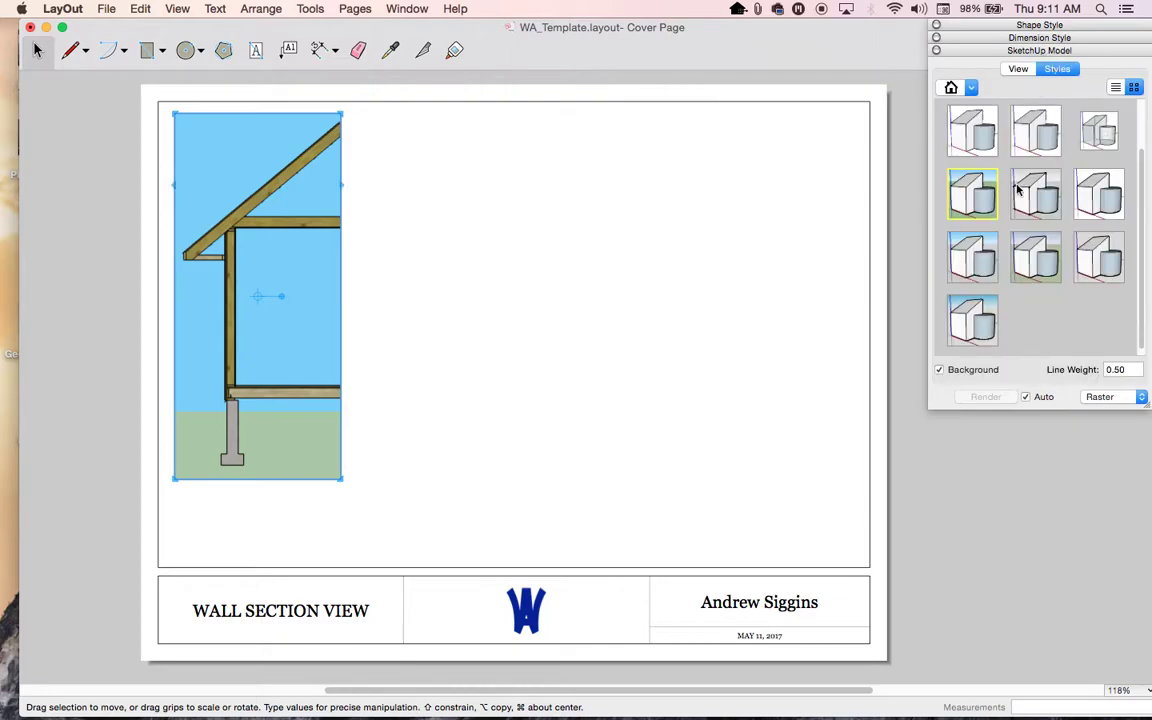
left_click(1036, 130)
scroll(1055, 203, "up", 3)
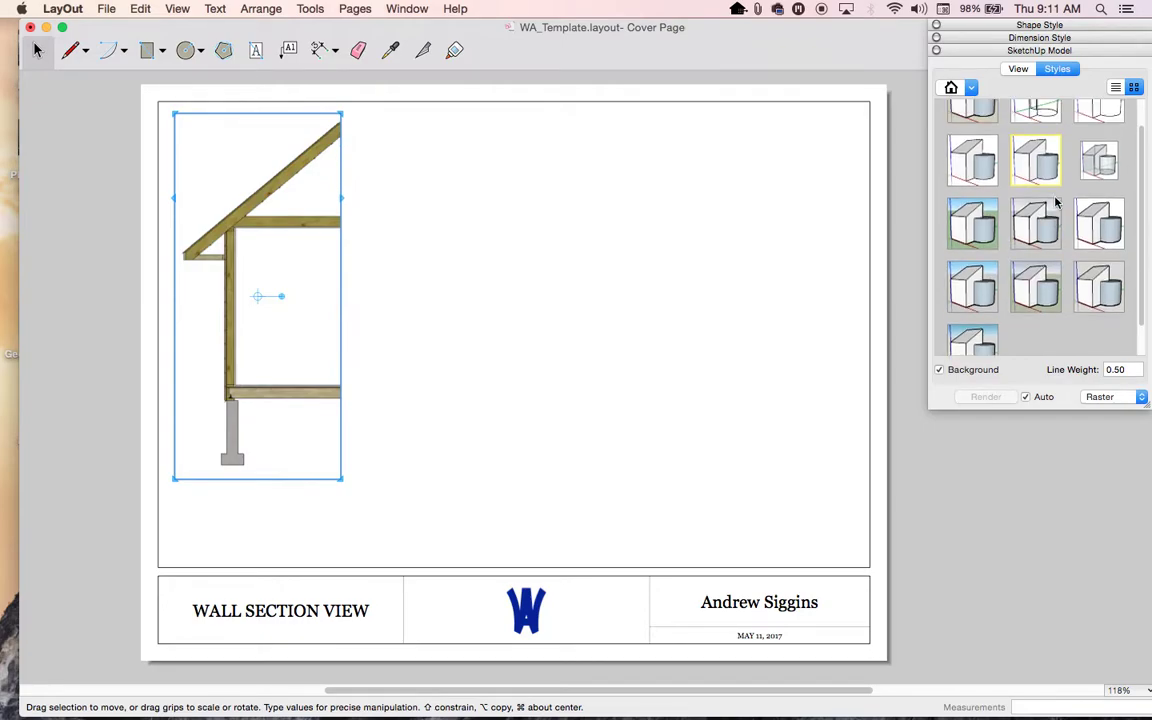
left_click(1101, 136)
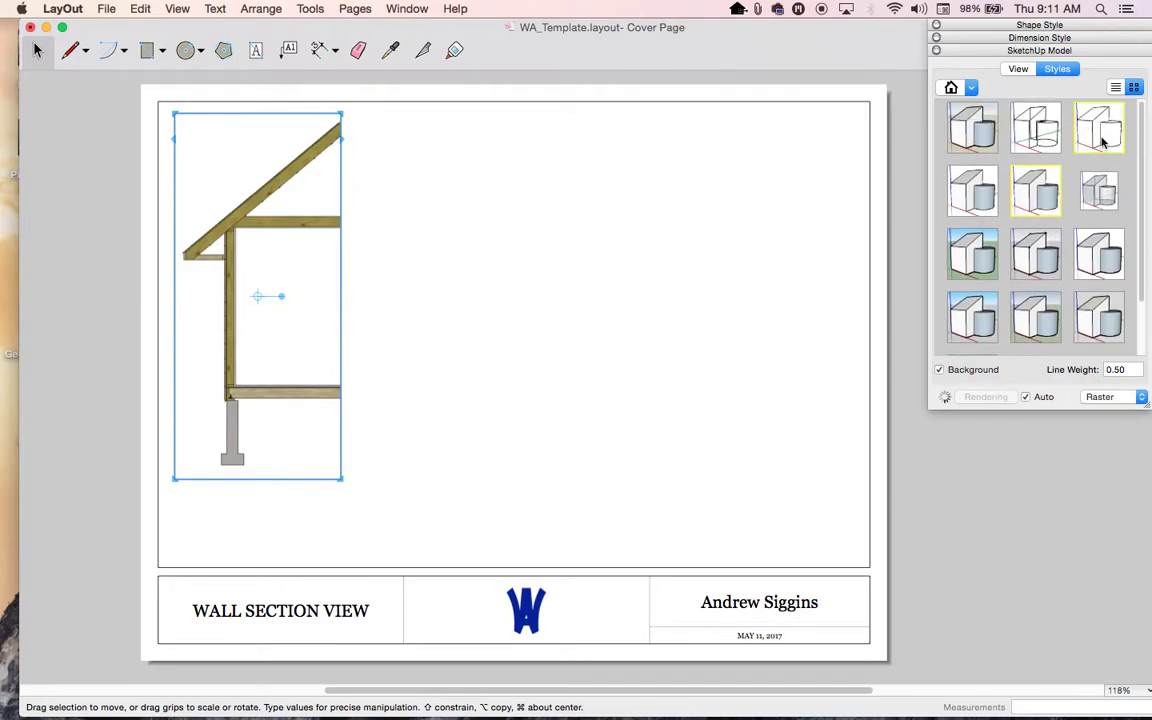
left_click(1042, 199)
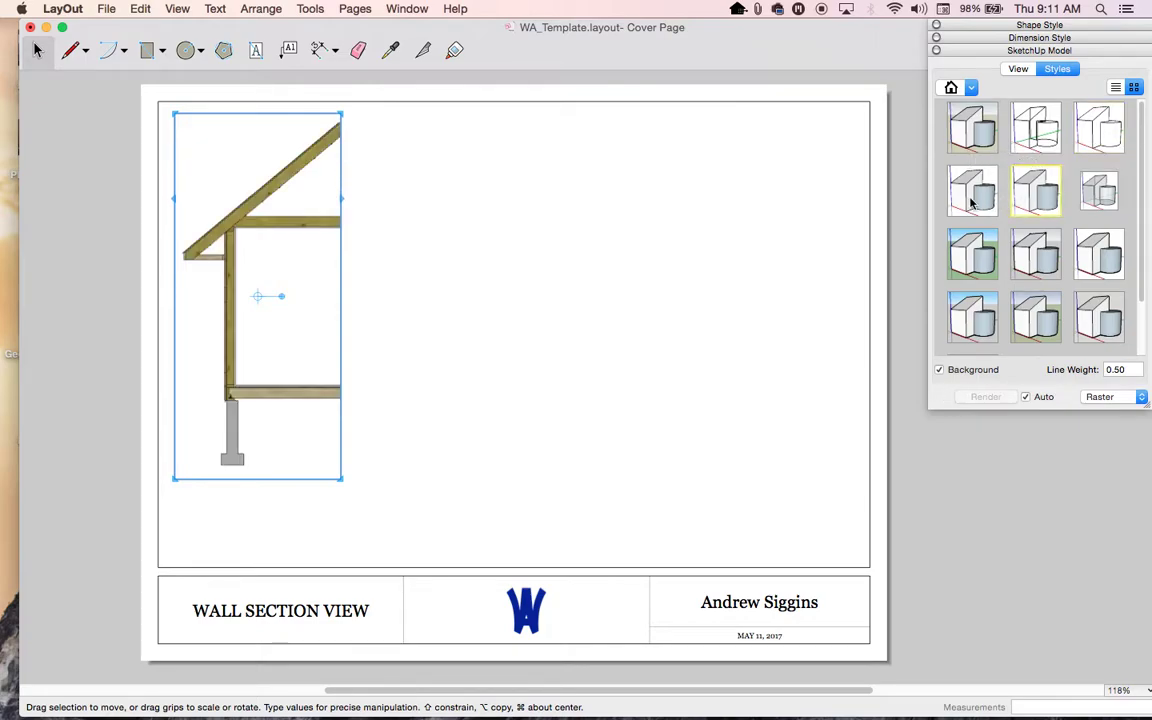
left_click(972, 201)
left_click(1036, 192)
left_click(432, 392)
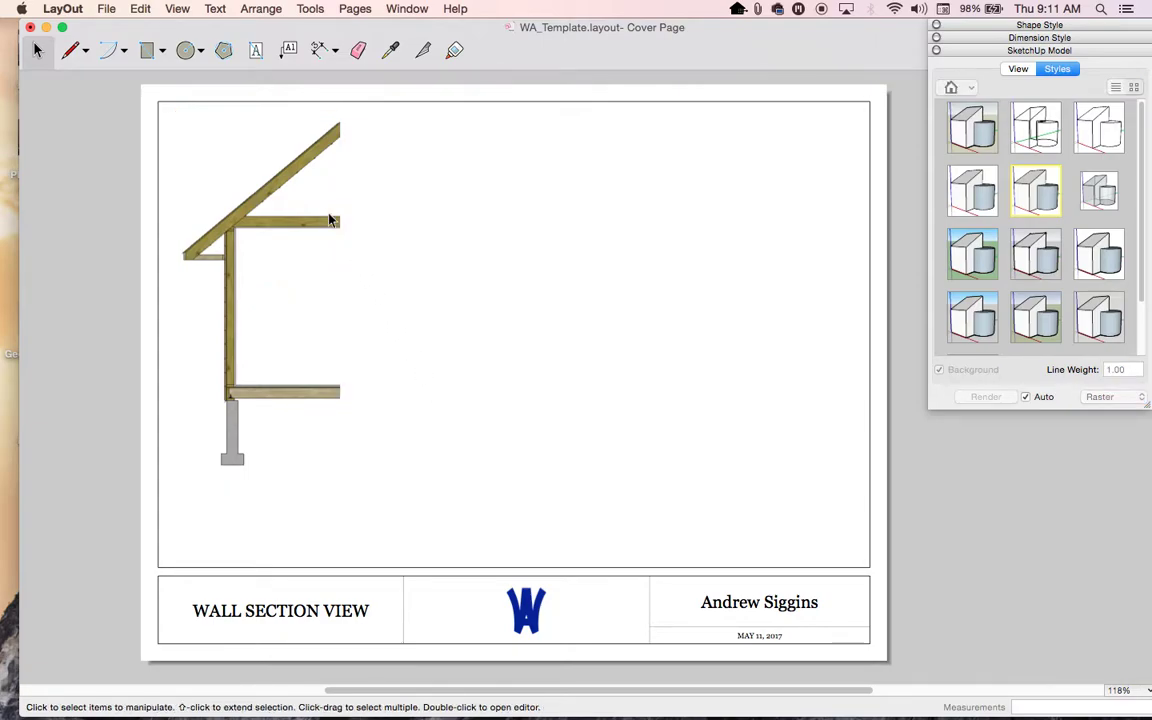
left_click(265, 217)
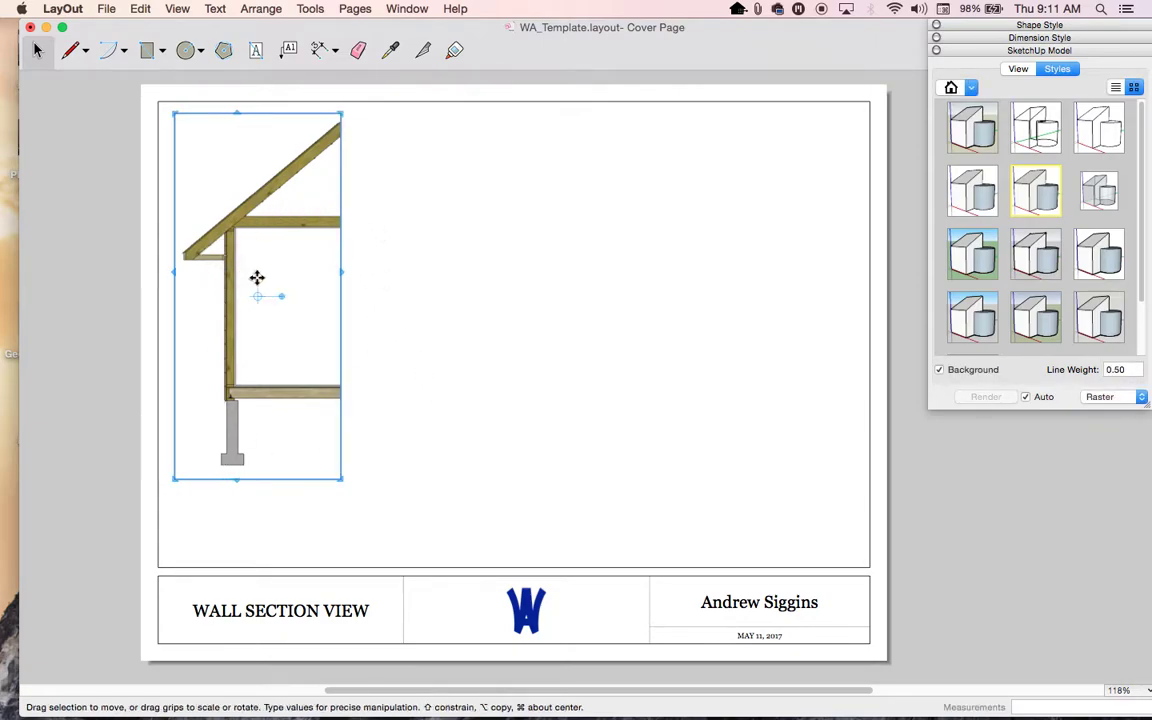
- In Shape Style, compare the wall section viewport with and without an outline stroke
left_click(1015, 27)
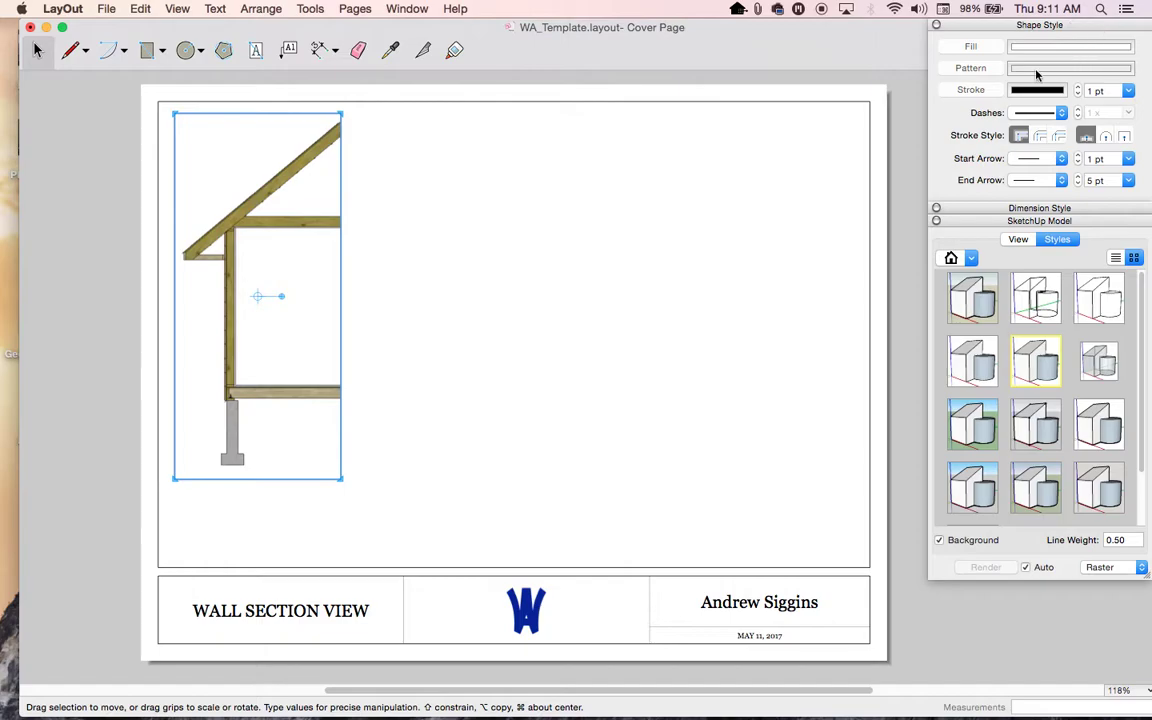
left_click(971, 90)
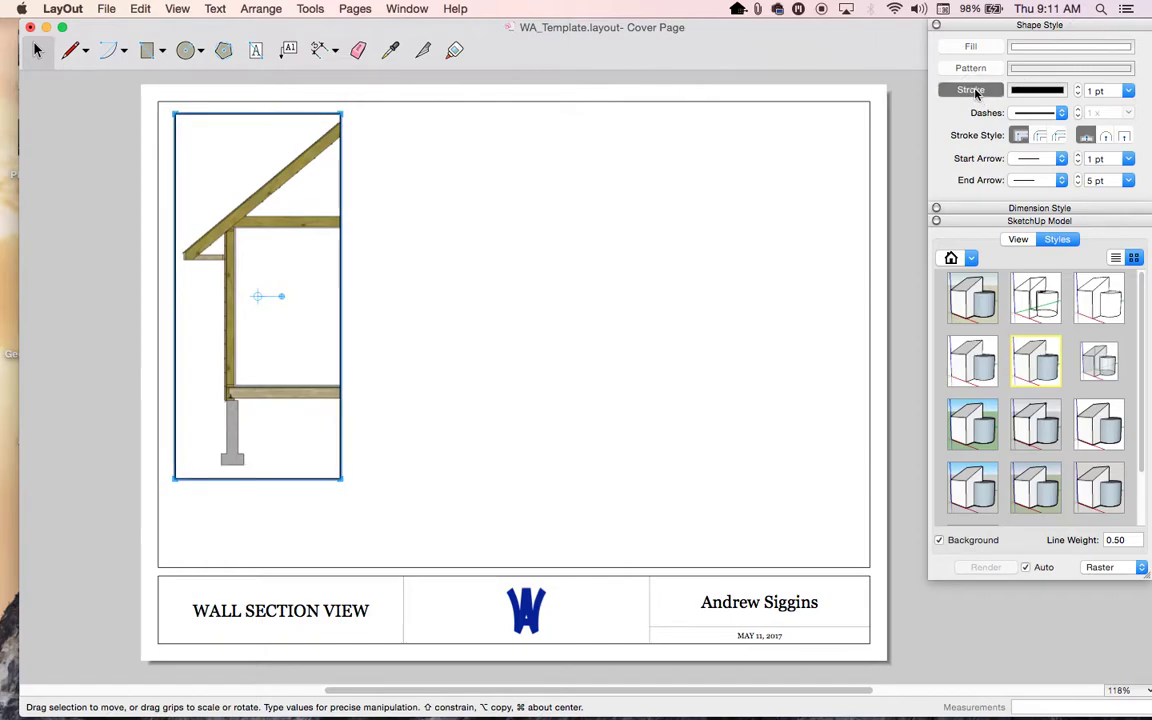
left_click(518, 249)
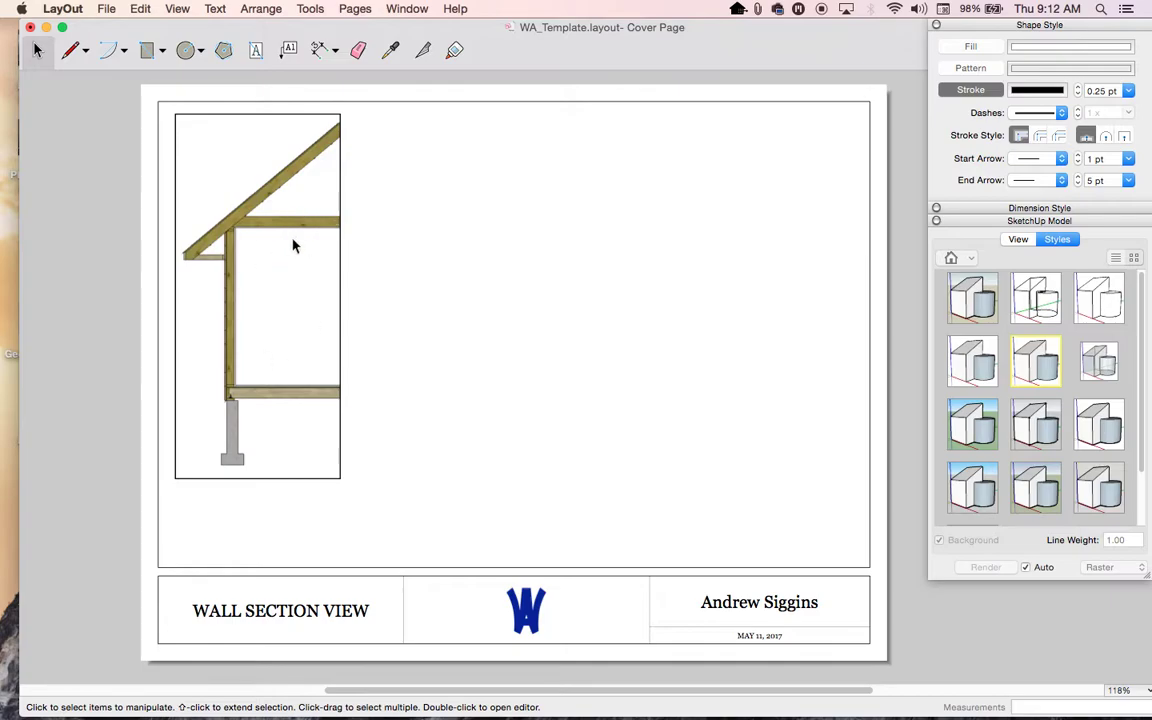
left_click(979, 93)
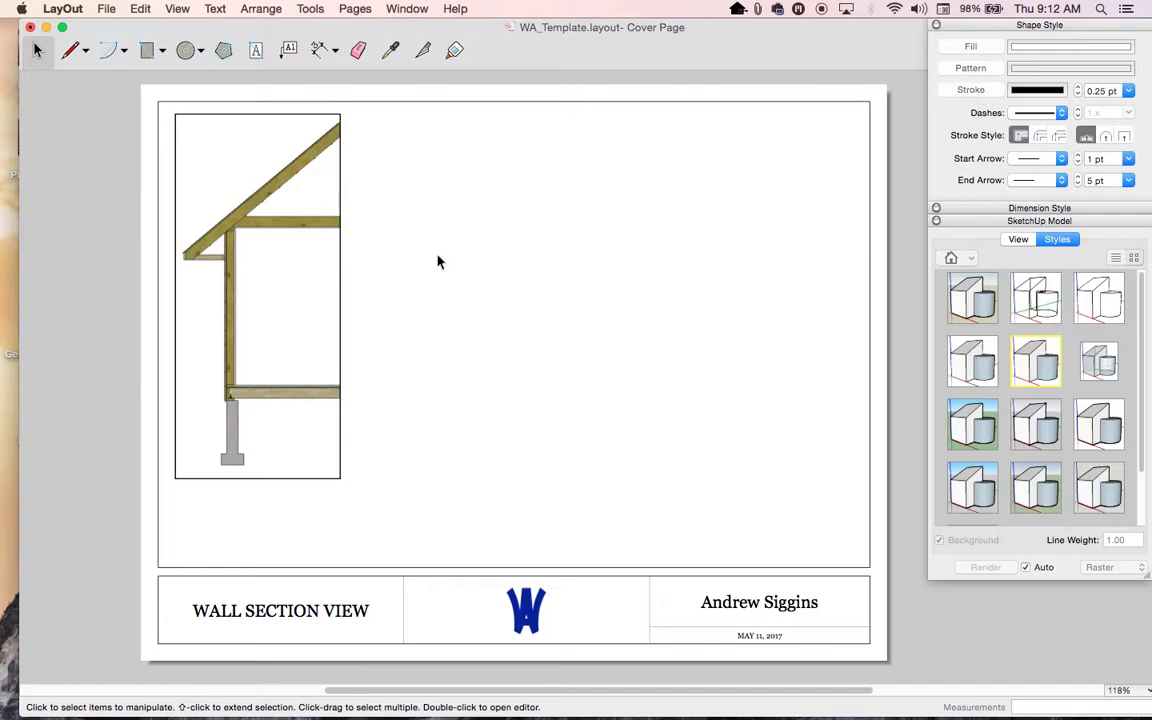
left_click(239, 257)
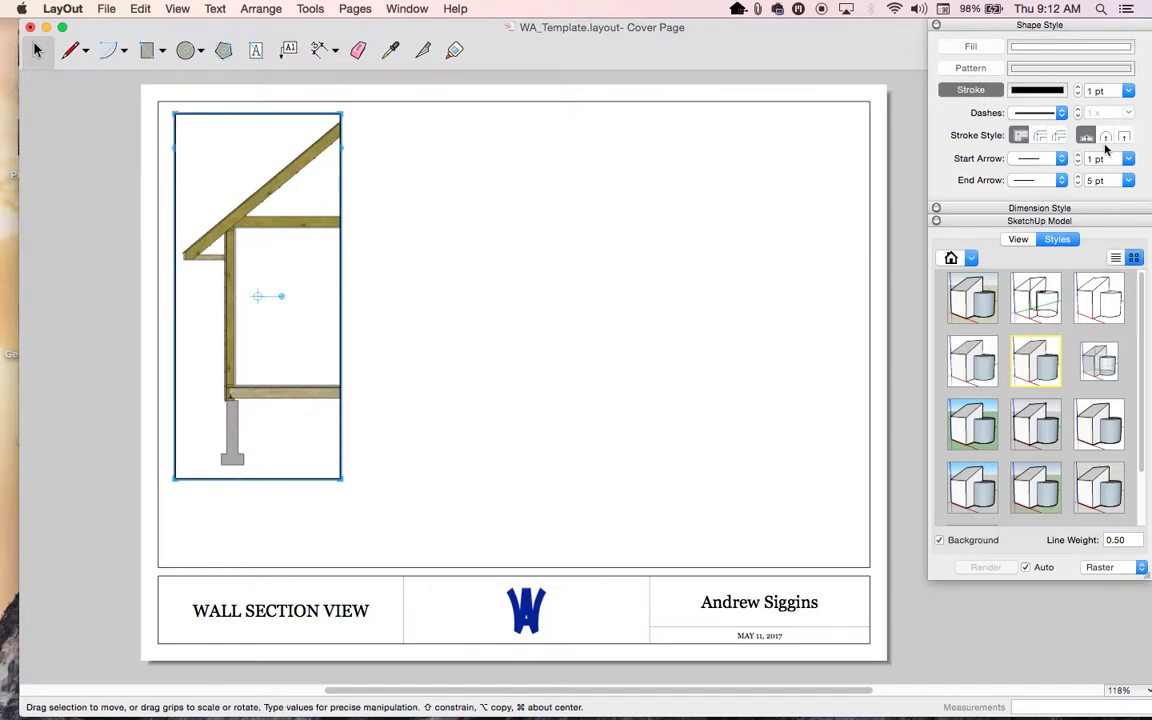
left_click(969, 91)
left_click(563, 289)
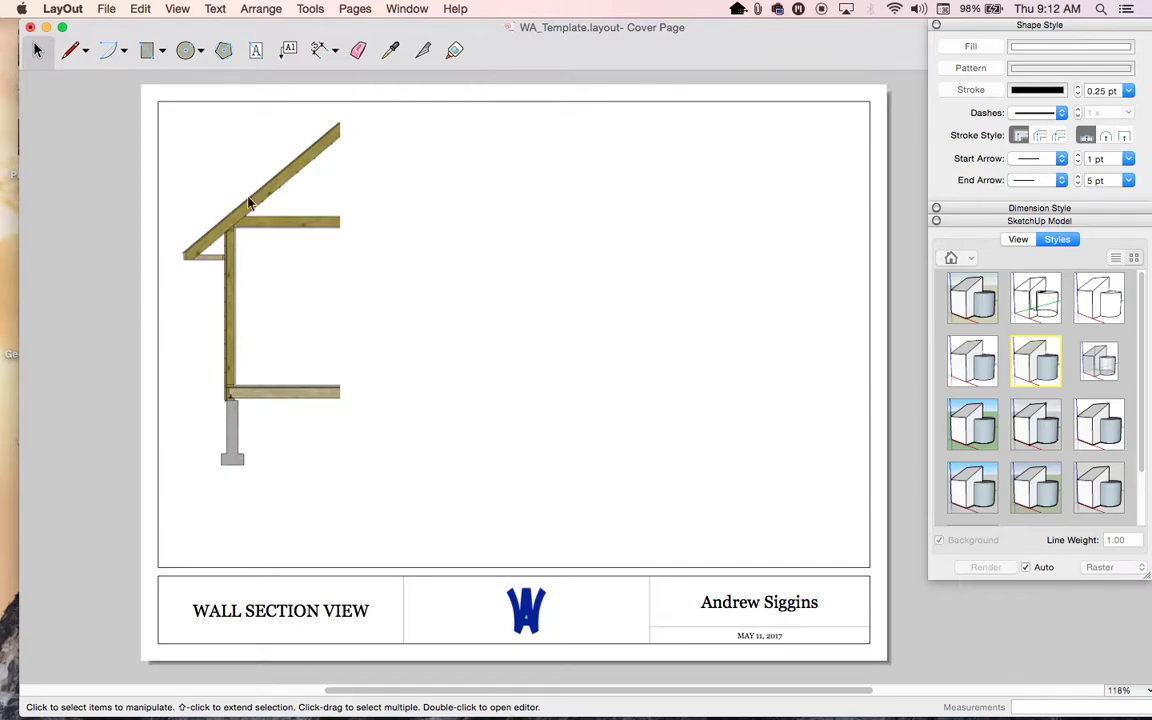
- Toggle the stroke on again, then off, leaving the wall section viewport borderless
left_click(255, 229)
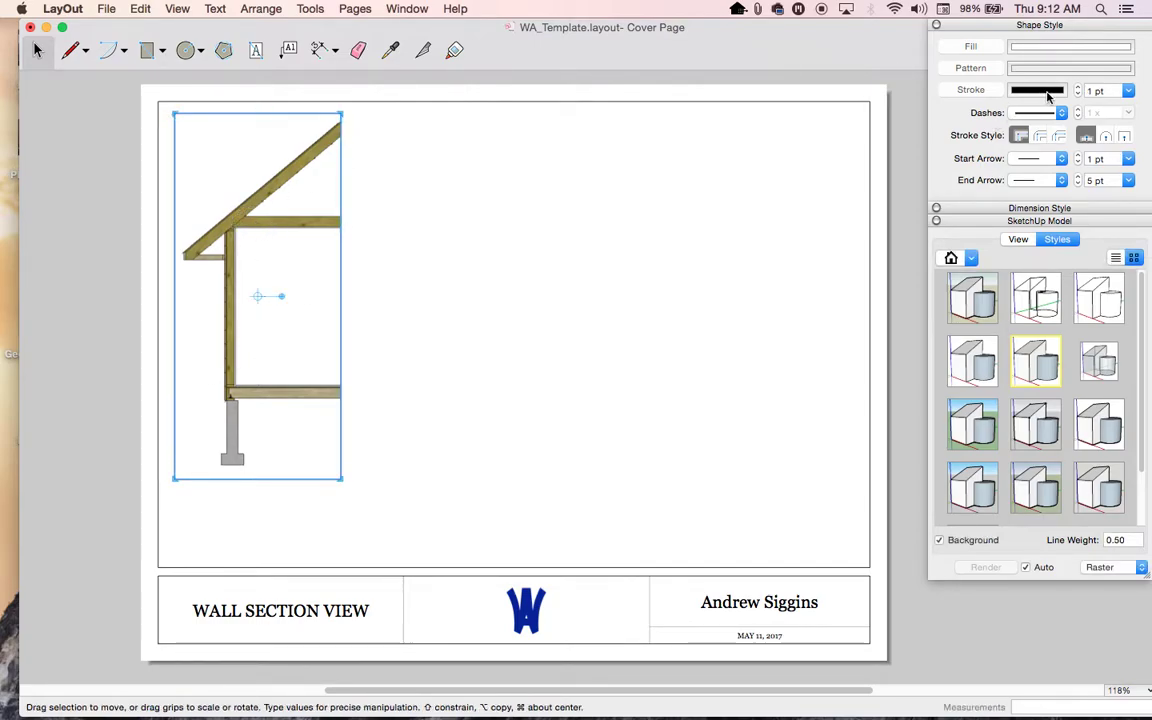
left_click(972, 92)
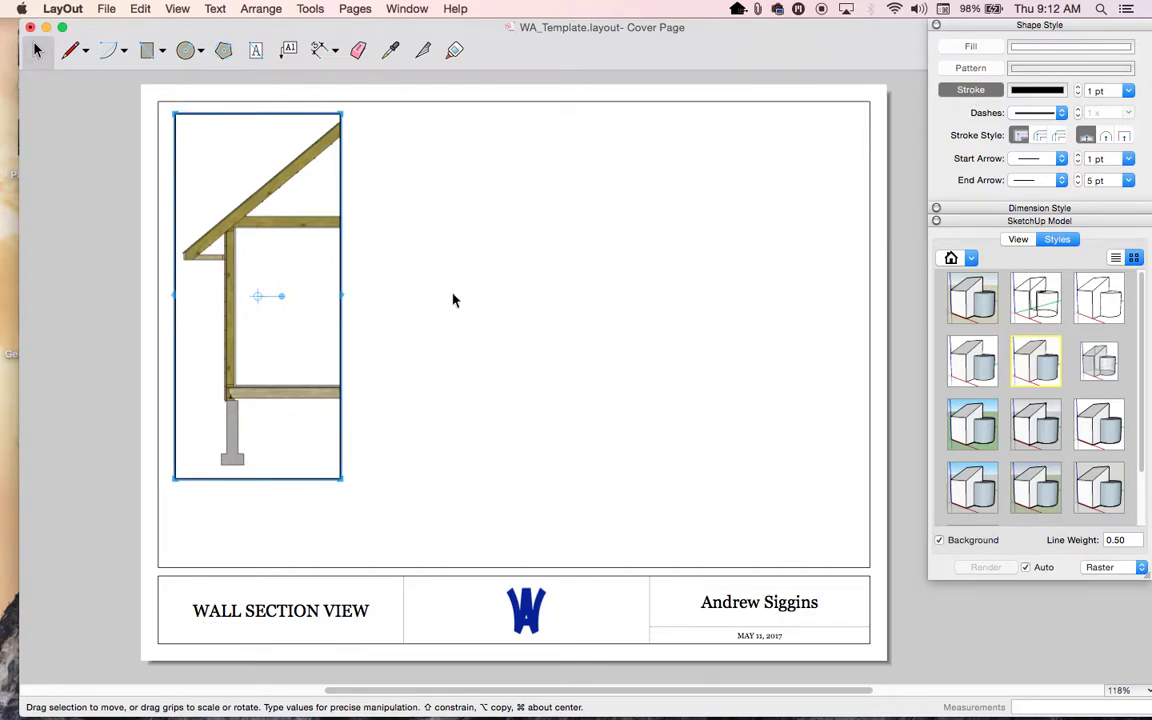
left_click(496, 296)
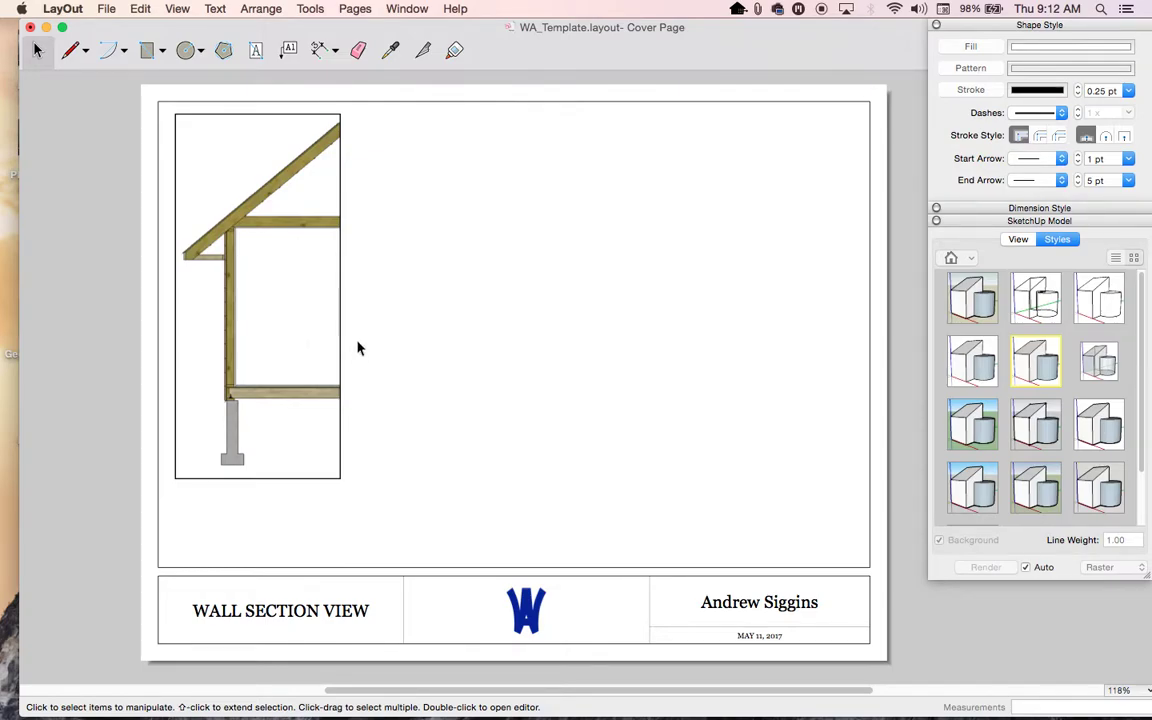
left_click(975, 91)
left_click(292, 210)
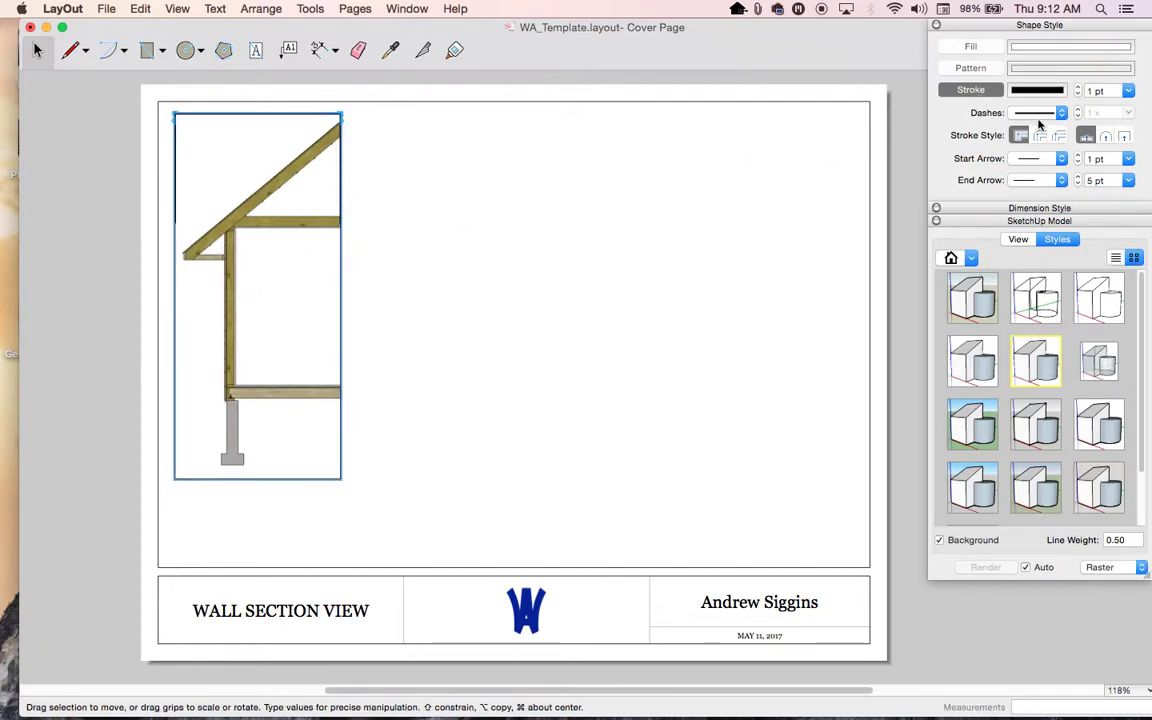
left_click(780, 228)
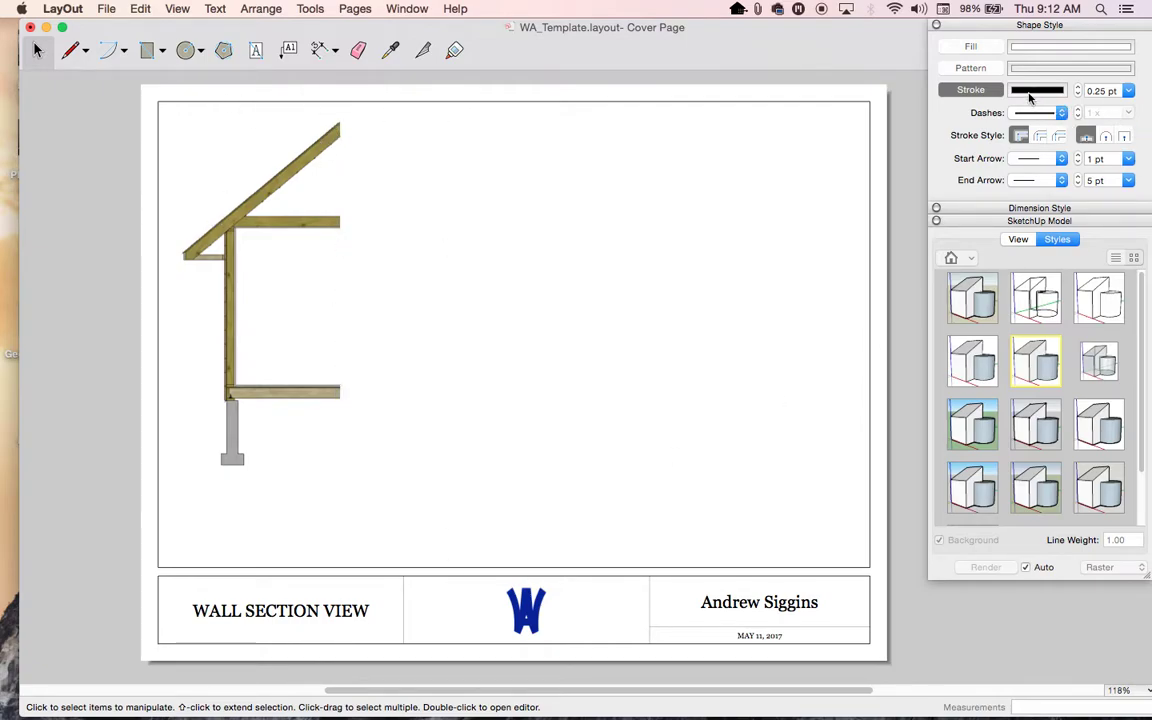
- Copy the wall section viewport to the right and set the copy to 1/2" = 1'-0"
left_click(251, 250)
mouse_move(251, 246)
left_mouse_down("alt")
mouse_move(506, 270)
mouse_move(500, 251)
left_mouse_up("alt")
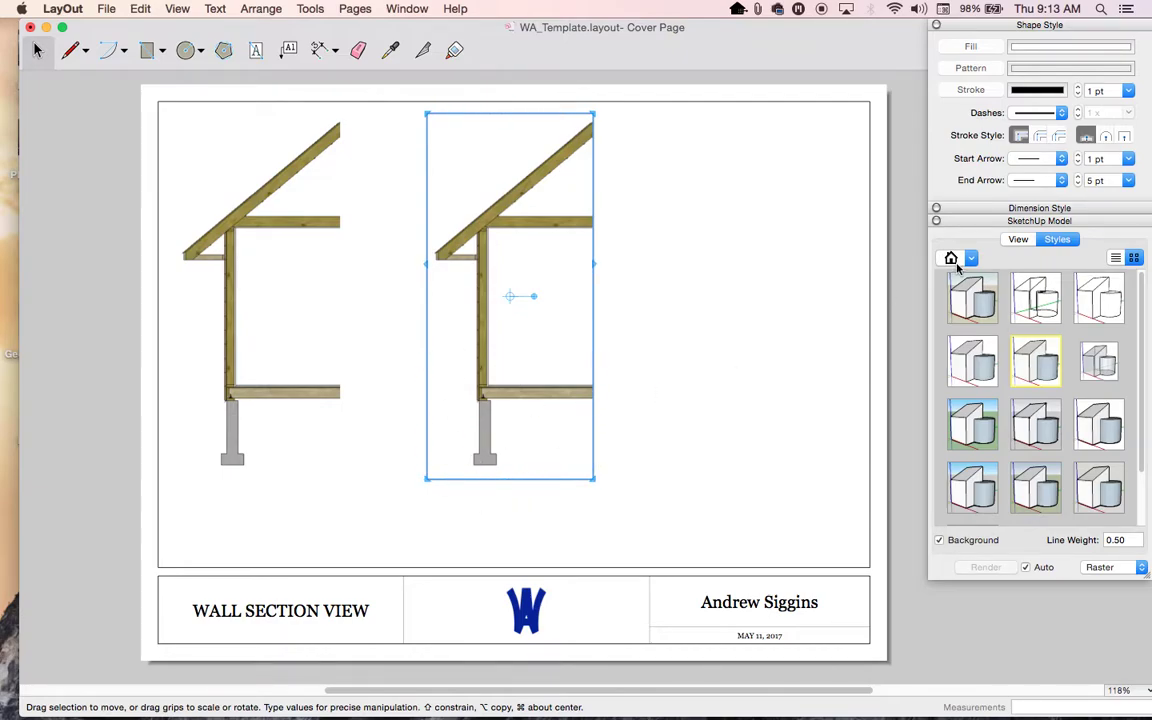
left_click(1018, 238)
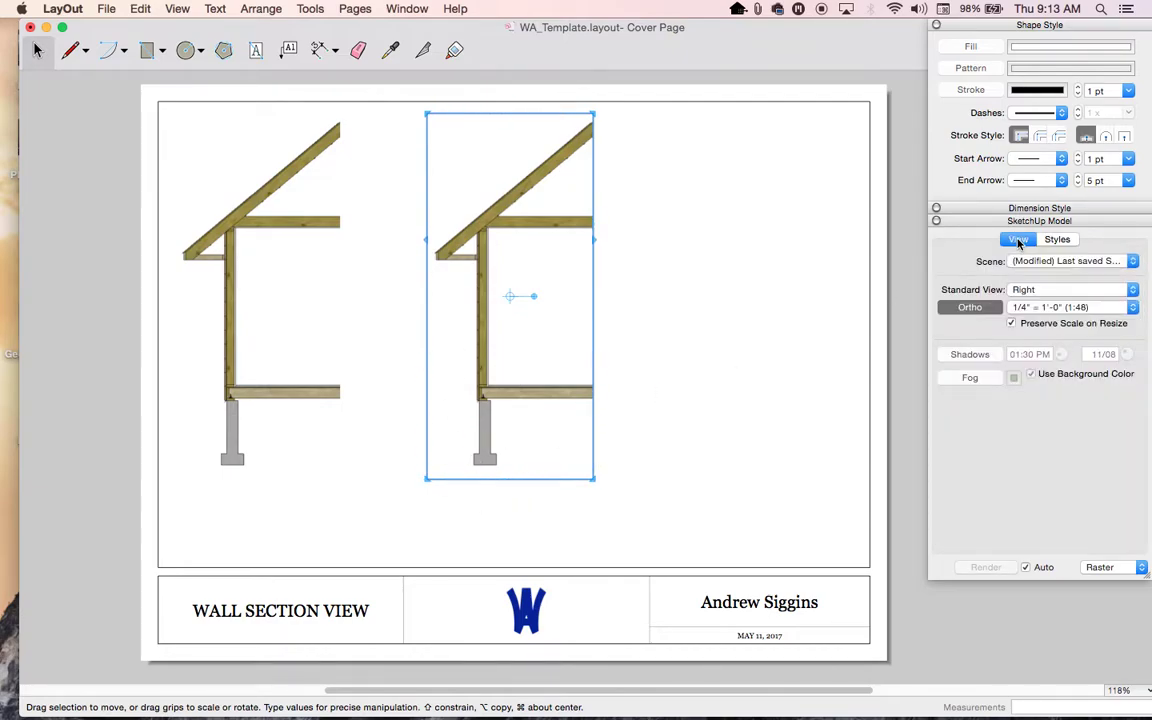
left_click(1035, 307)
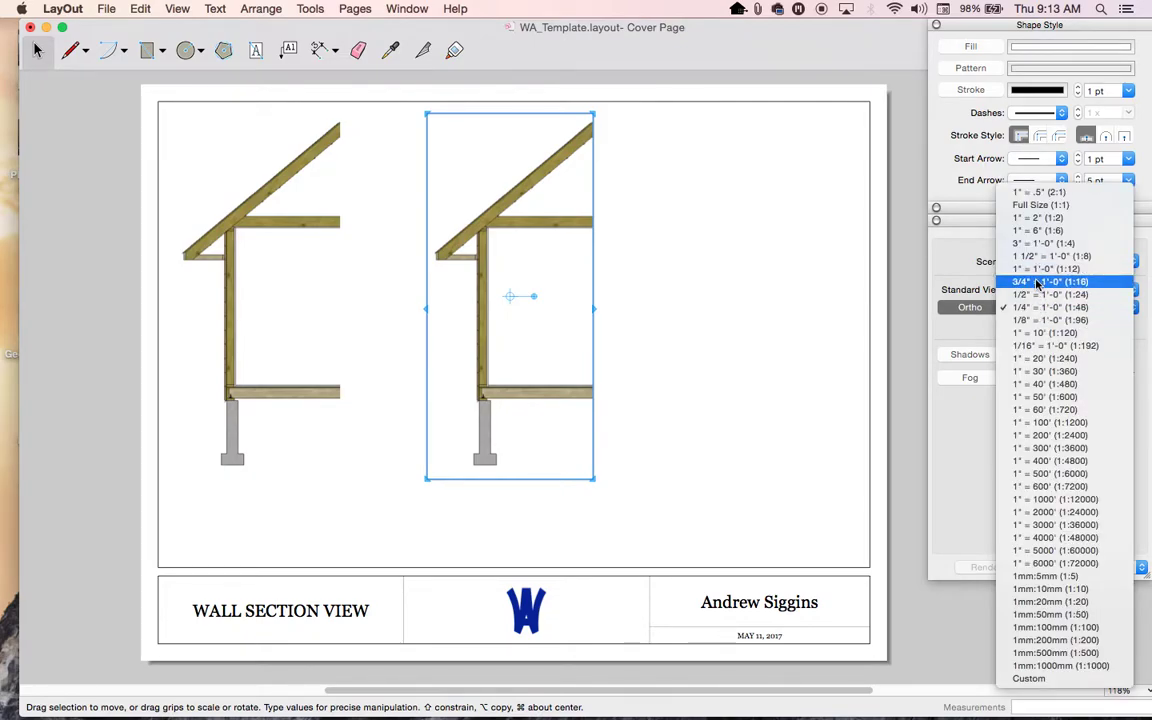
left_click(1037, 282)
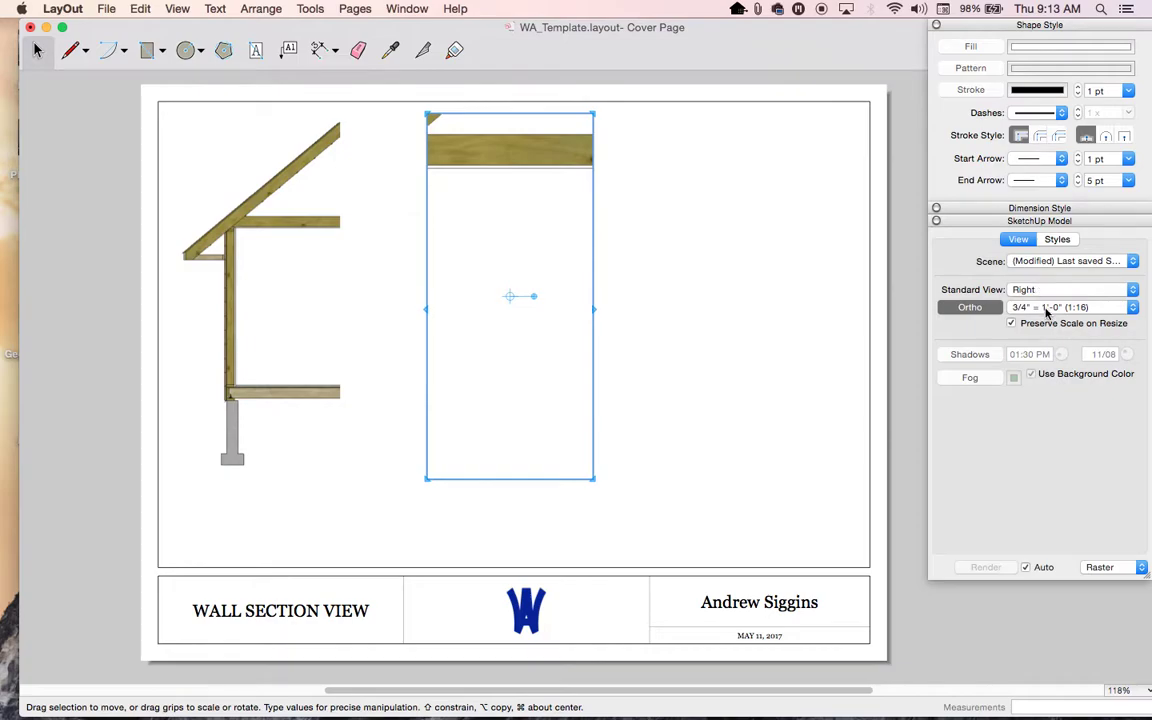
left_click(1047, 312)
left_click(1045, 319)
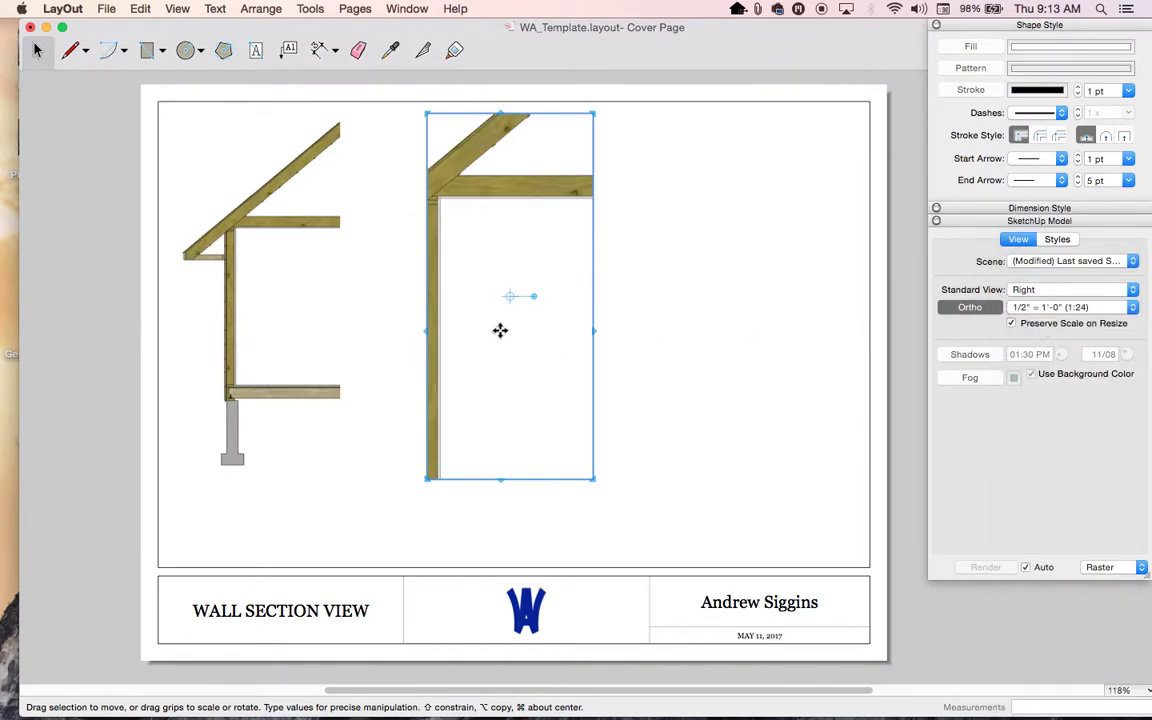
- Resize the copy into a narrow strip showing the foundation, centred on the page
left_click_drag(594, 331, 801, 339)
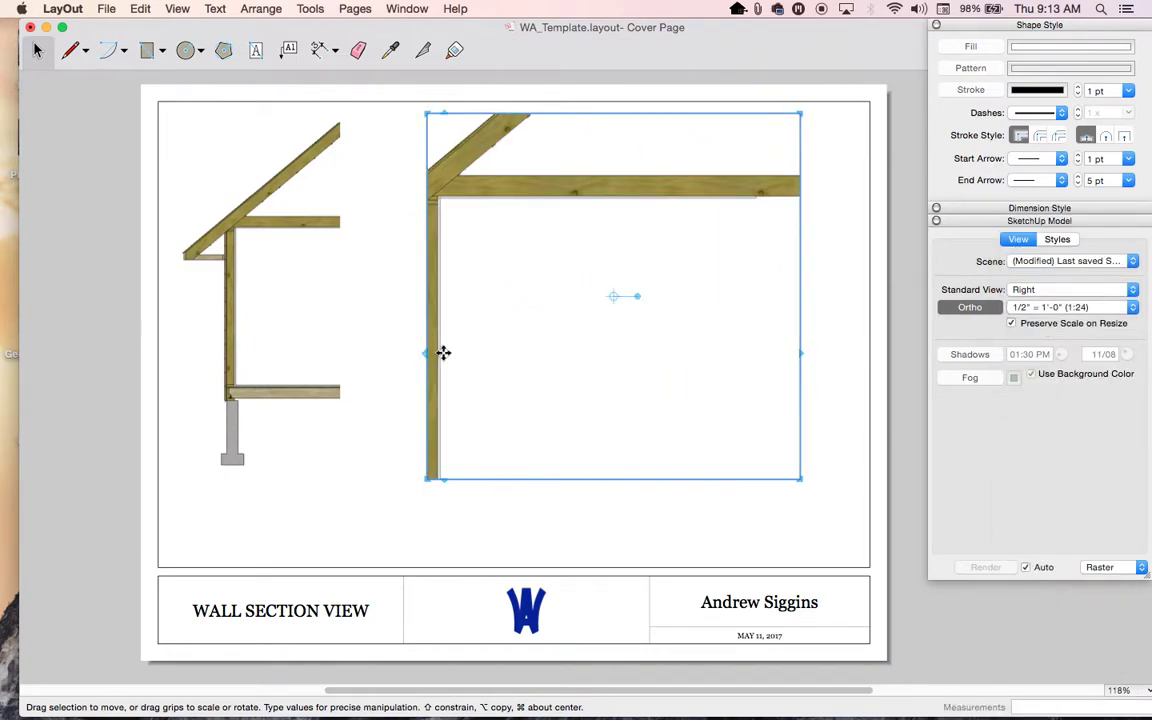
left_click_drag(427, 353, 278, 353)
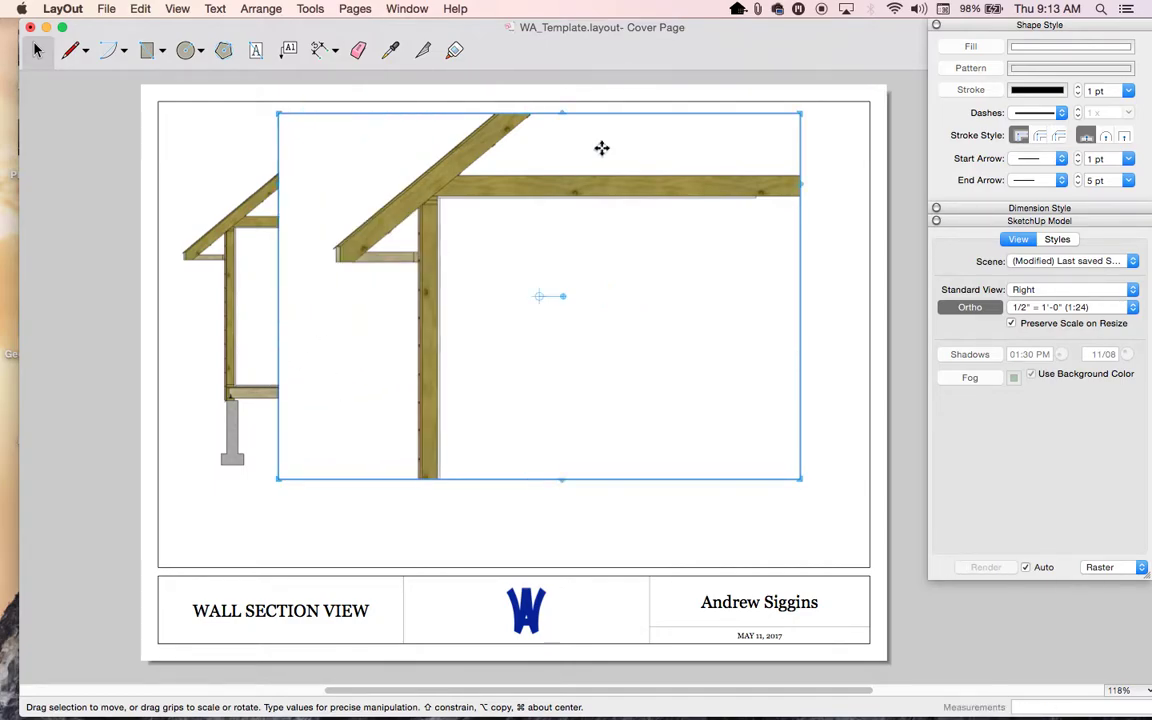
left_click_drag(567, 113, 562, 386)
left_click_drag(548, 432, 612, 167)
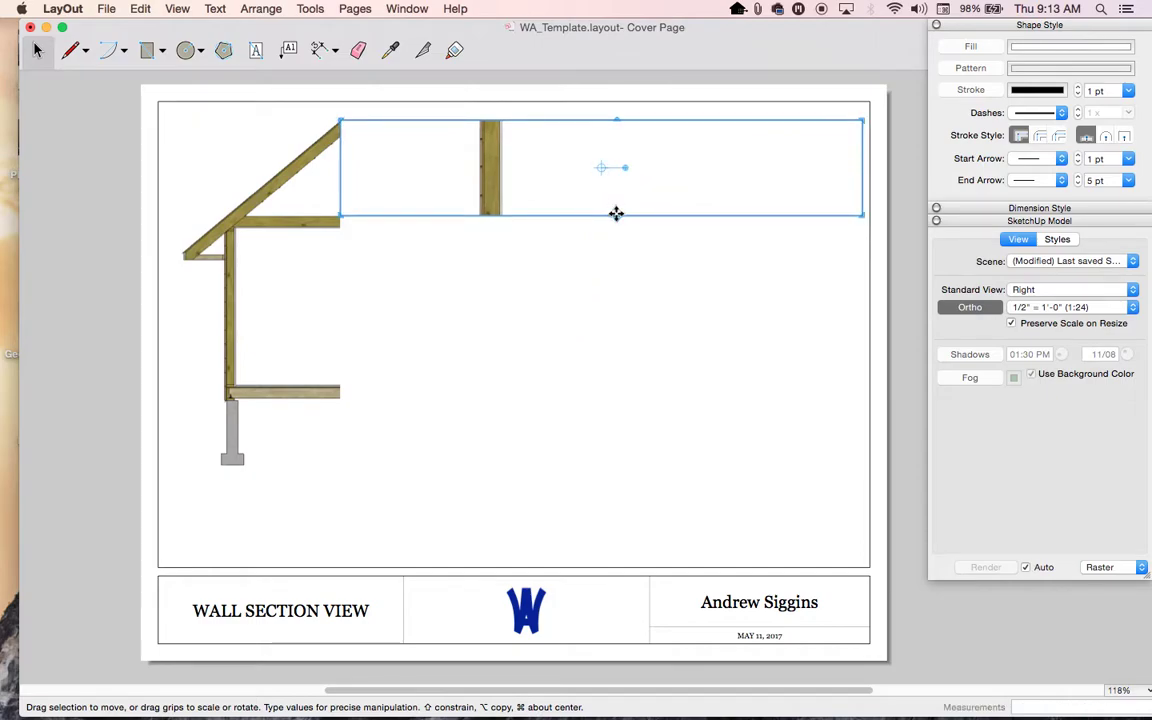
left_click_drag(611, 229, 607, 458)
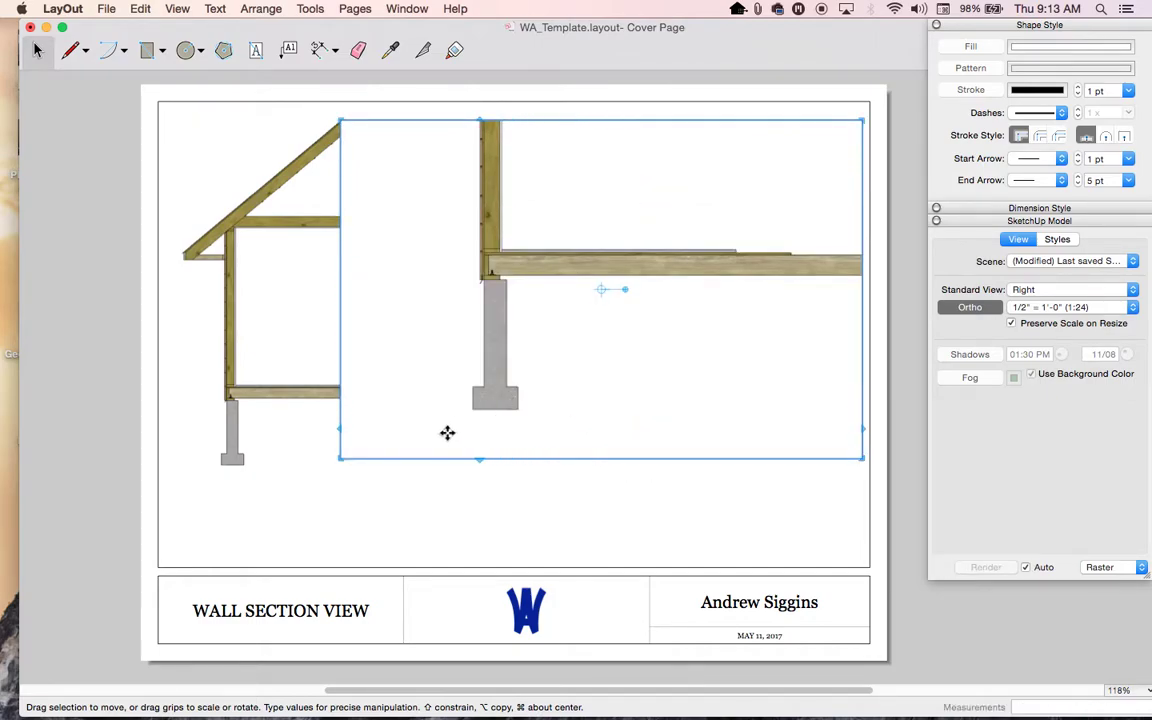
left_click_drag(862, 327, 600, 340)
left_click_drag(498, 305, 586, 308)
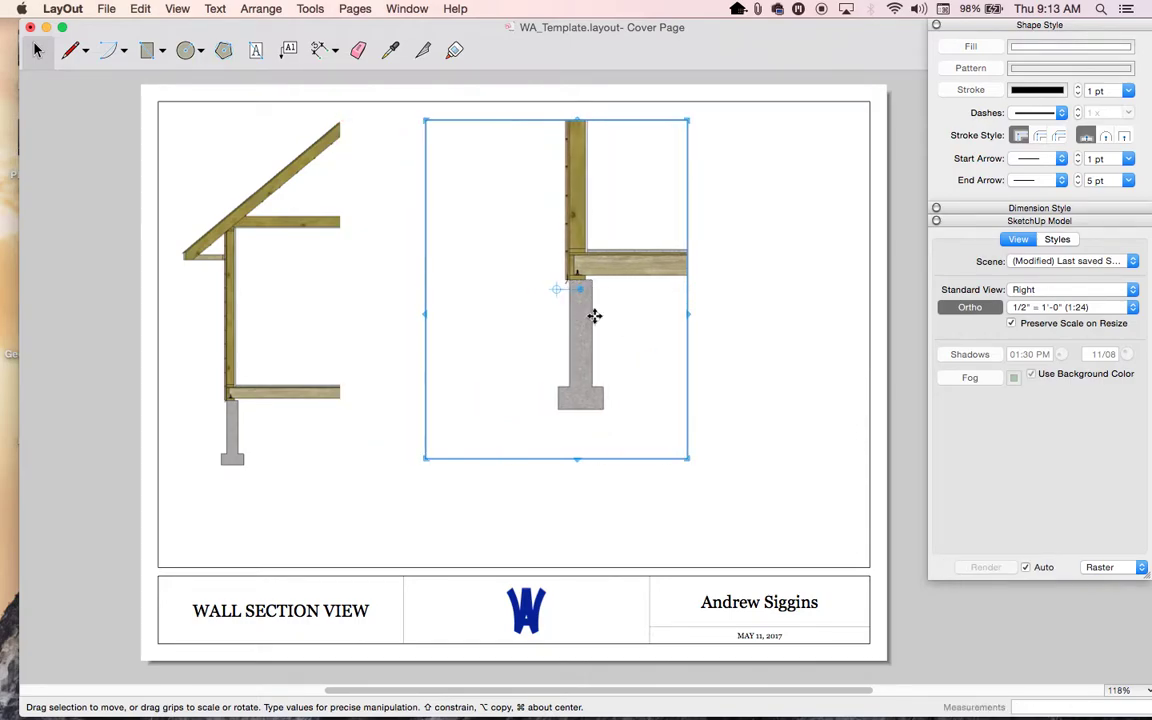
- Set the foundation detail to 3/4" = 1'-0" and crop it tightly around the footing
left_click(1055, 311)
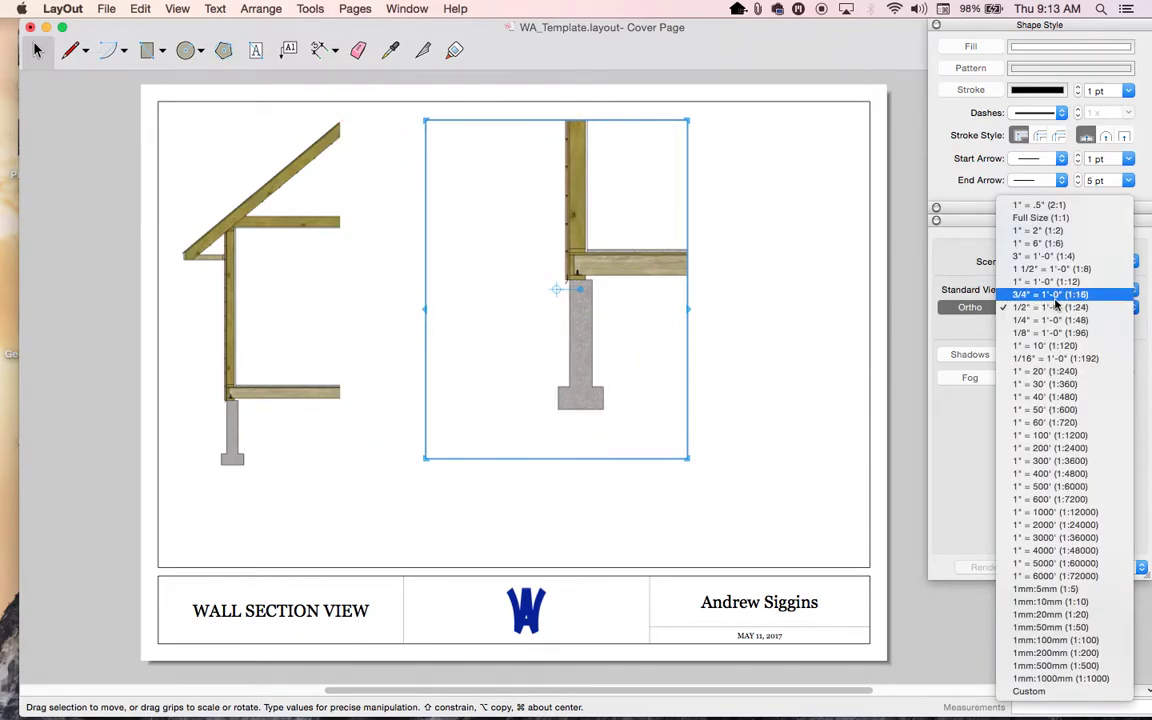
left_click(1055, 294)
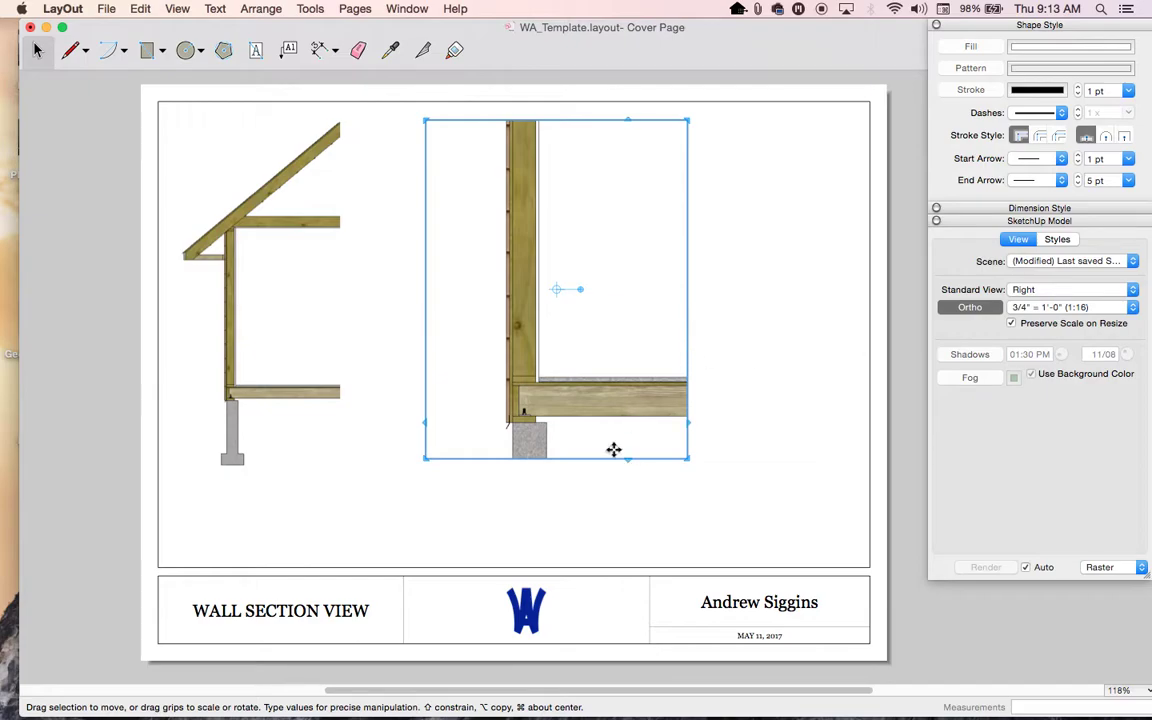
left_click_drag(624, 460, 620, 555)
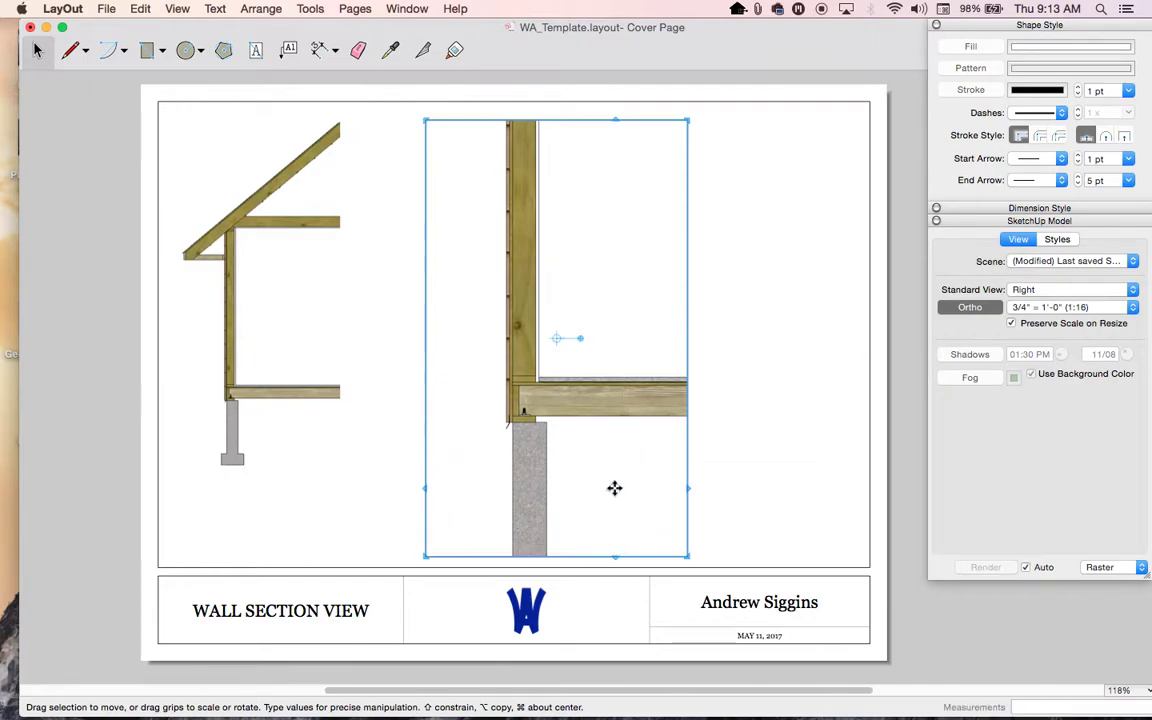
left_click_drag(614, 488, 614, 393)
left_click_drag(612, 463, 611, 525)
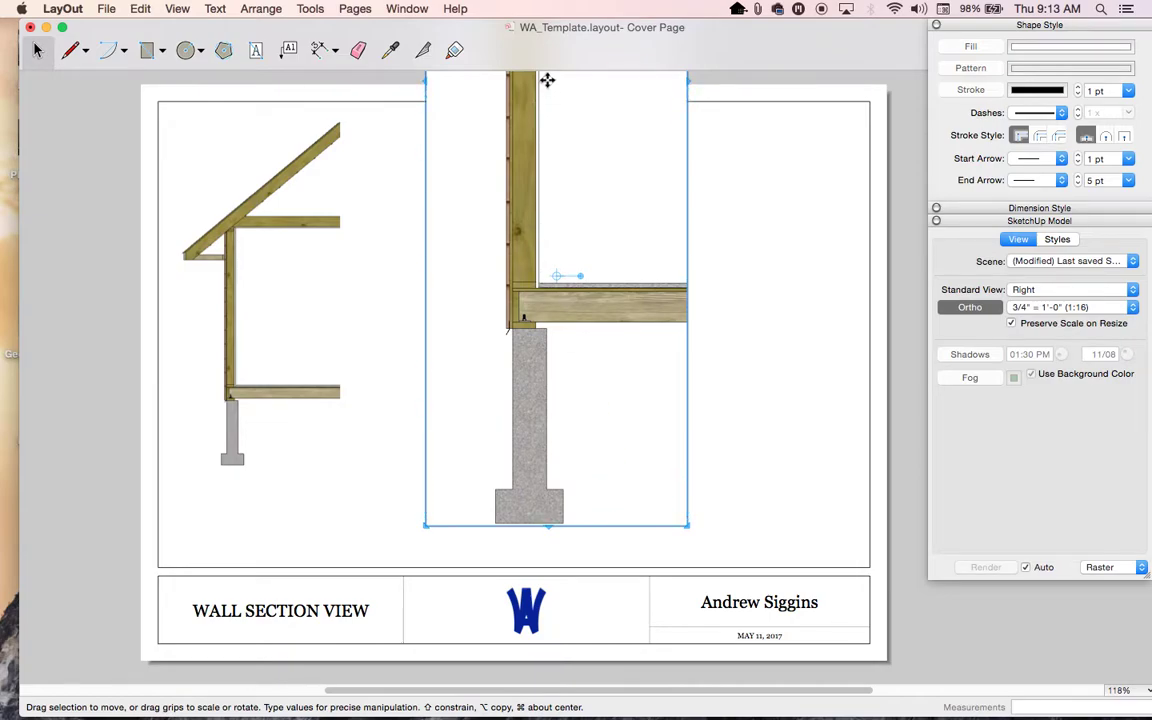
left_click_drag(558, 142, 555, 237)
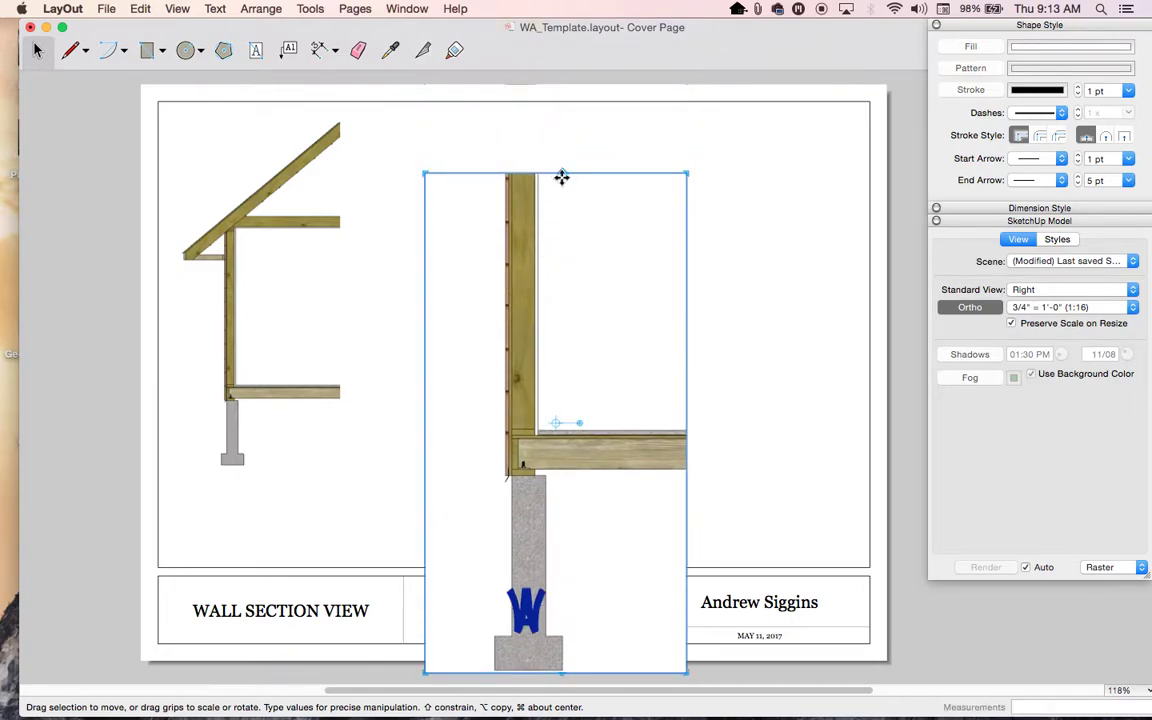
left_click_drag(564, 172, 558, 355)
left_click_drag(596, 533, 527, 296)
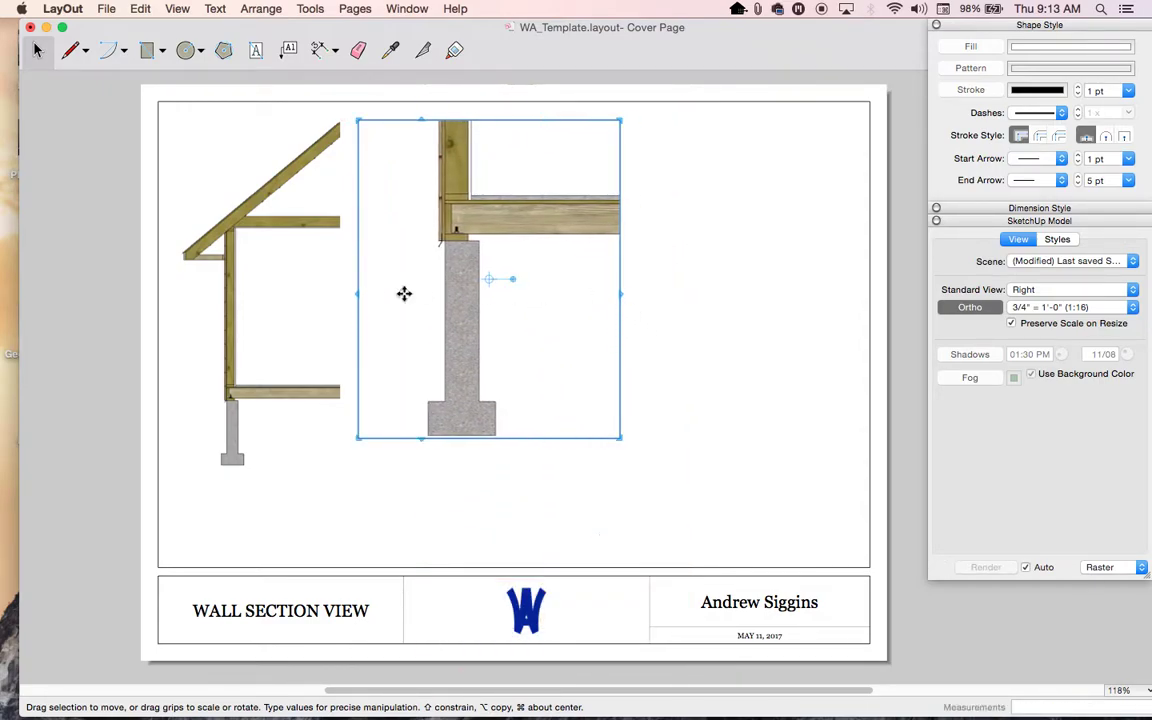
left_click_drag(352, 287, 407, 287)
left_click_drag(620, 288, 537, 289)
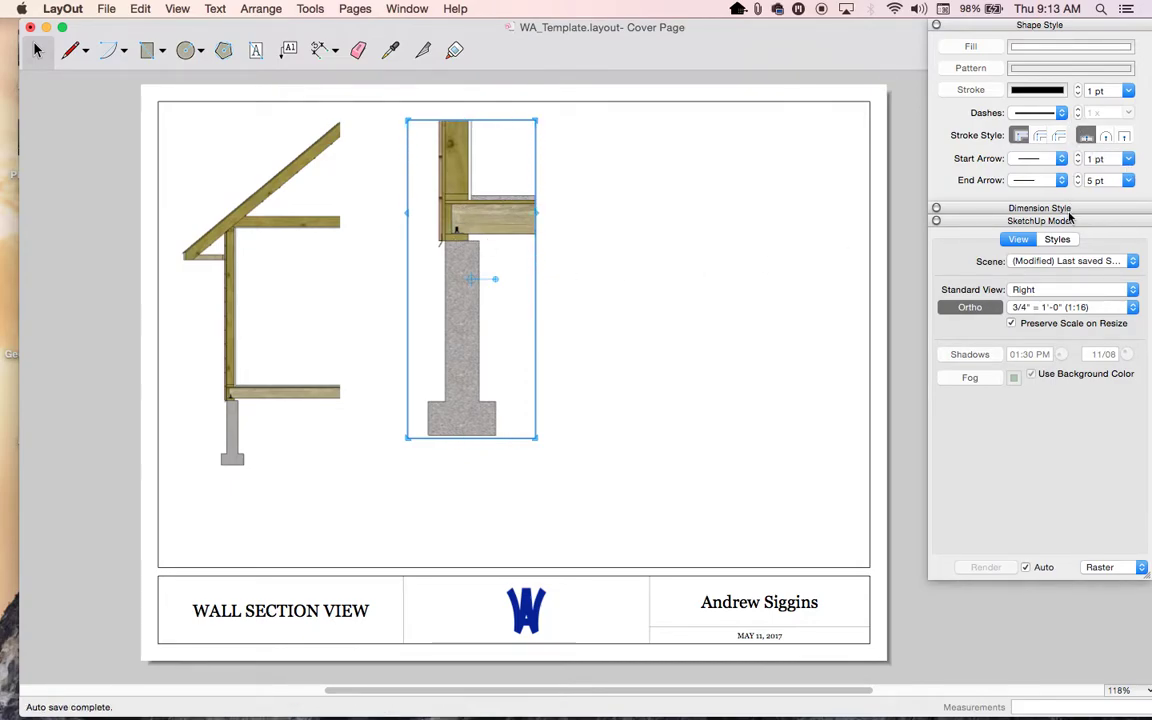
- Set the foundation detail to 1" = 1'-0" (1:12) and reframe it around the footing and floor framing
left_click(1010, 307)
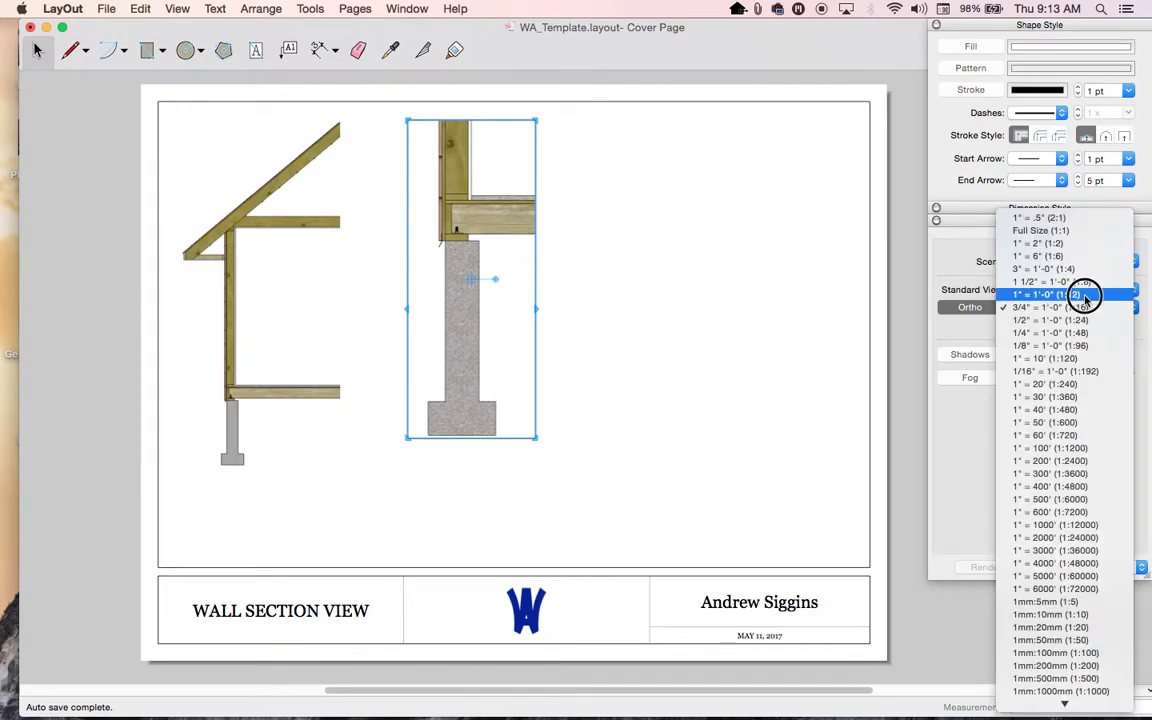
left_click(1084, 301)
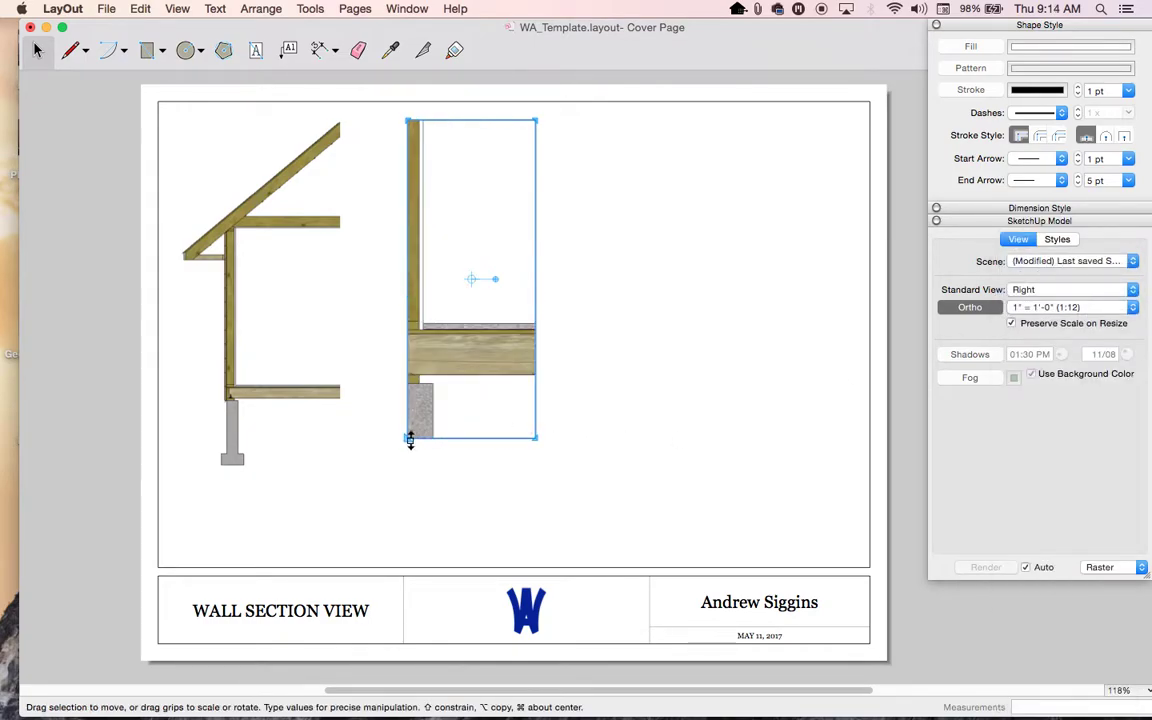
left_click_drag(406, 441, 301, 495)
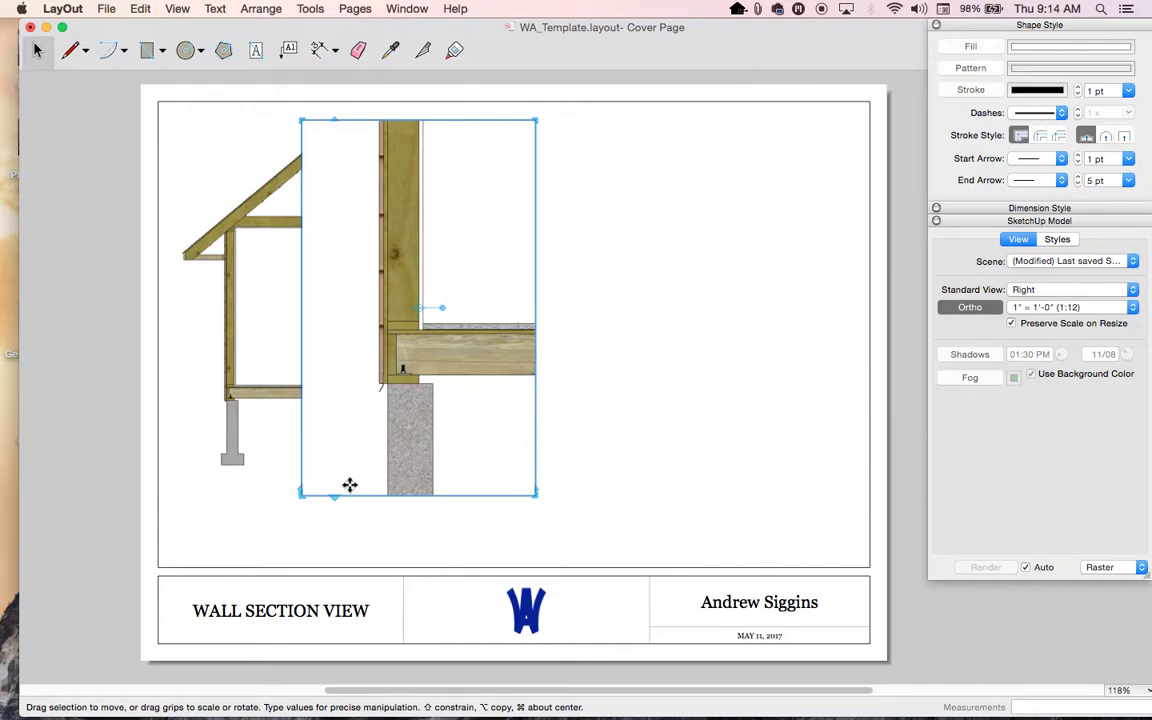
left_click_drag(433, 495, 429, 610)
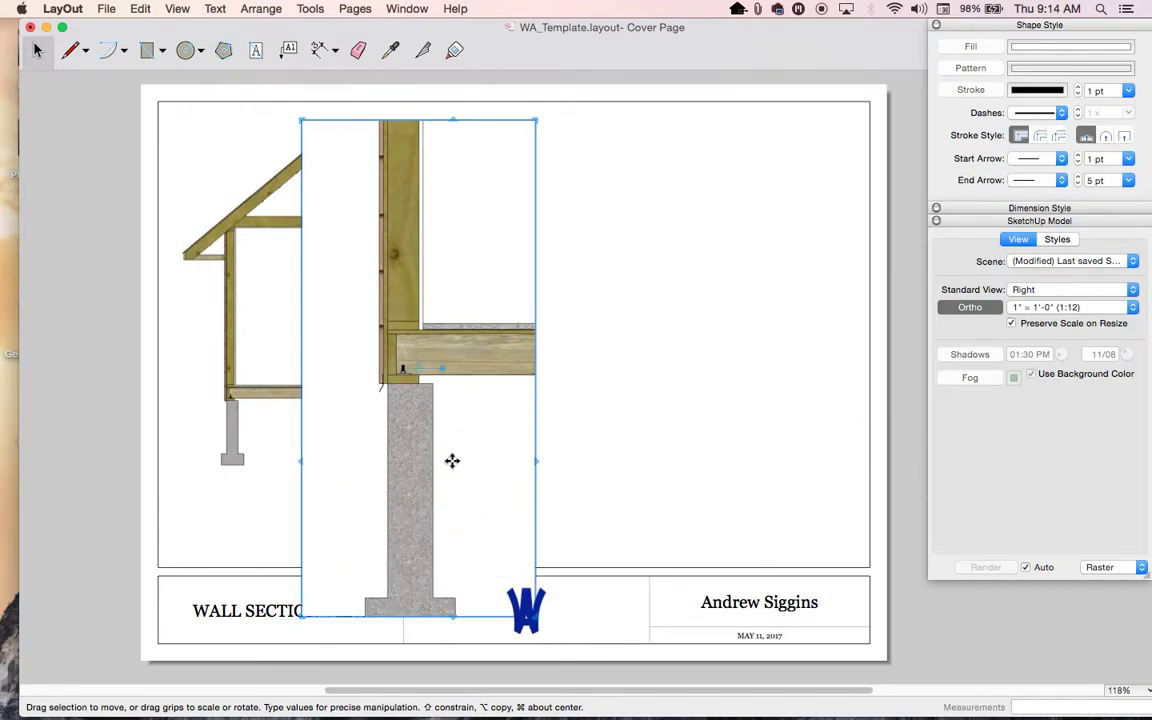
left_click_drag(463, 455, 490, 385)
left_click_drag(507, 482, 507, 520)
left_click_drag(507, 342, 533, 470)
left_click_drag(522, 99, 522, 249)
left_click_drag(518, 365, 507, 231)
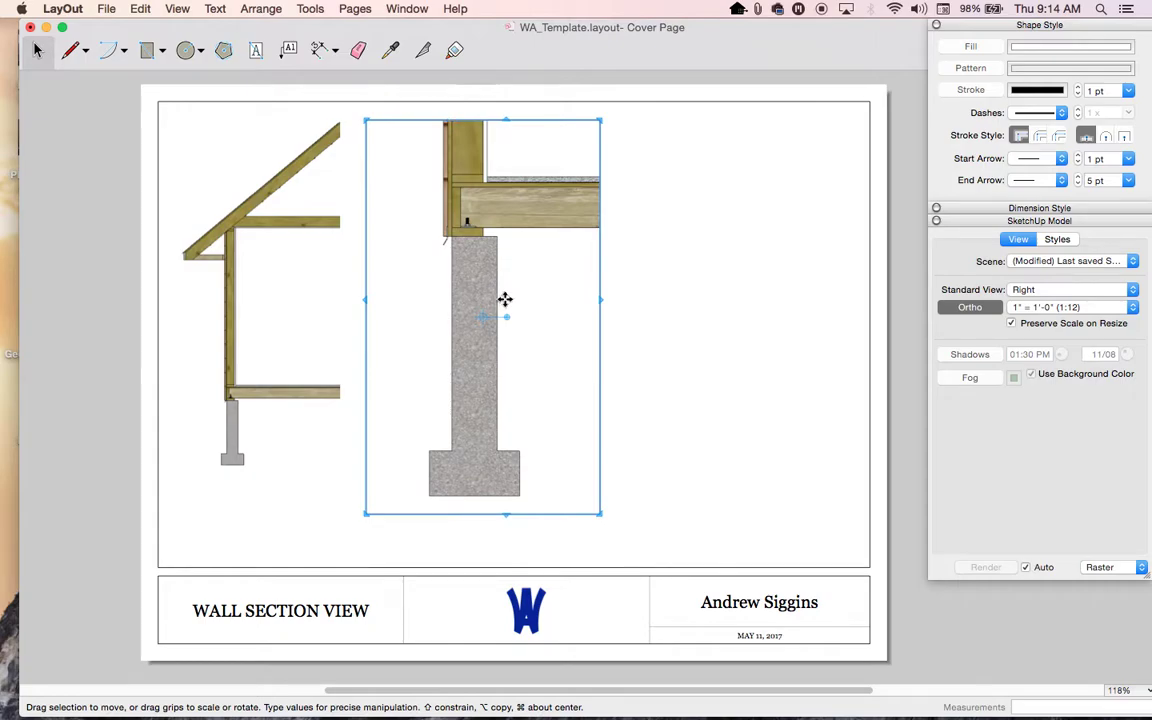
- Check the full wall section's scale and reselect the foundation detail viewport
left_click(669, 316)
left_click(490, 322)
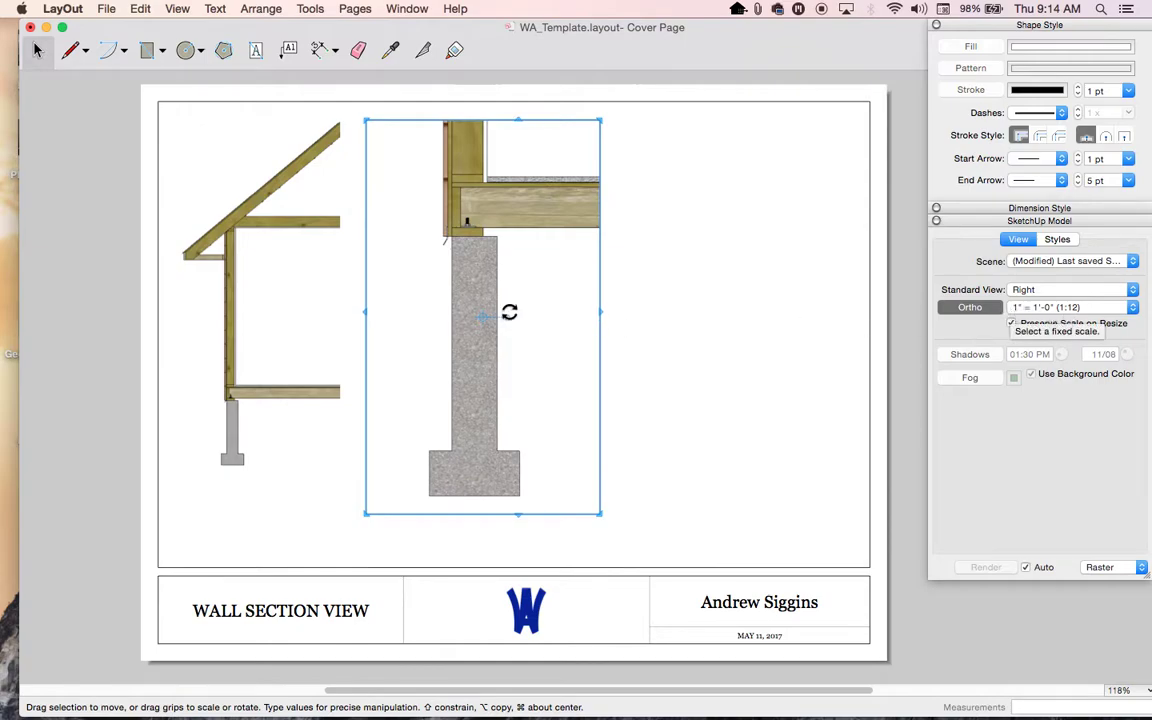
left_click(255, 327)
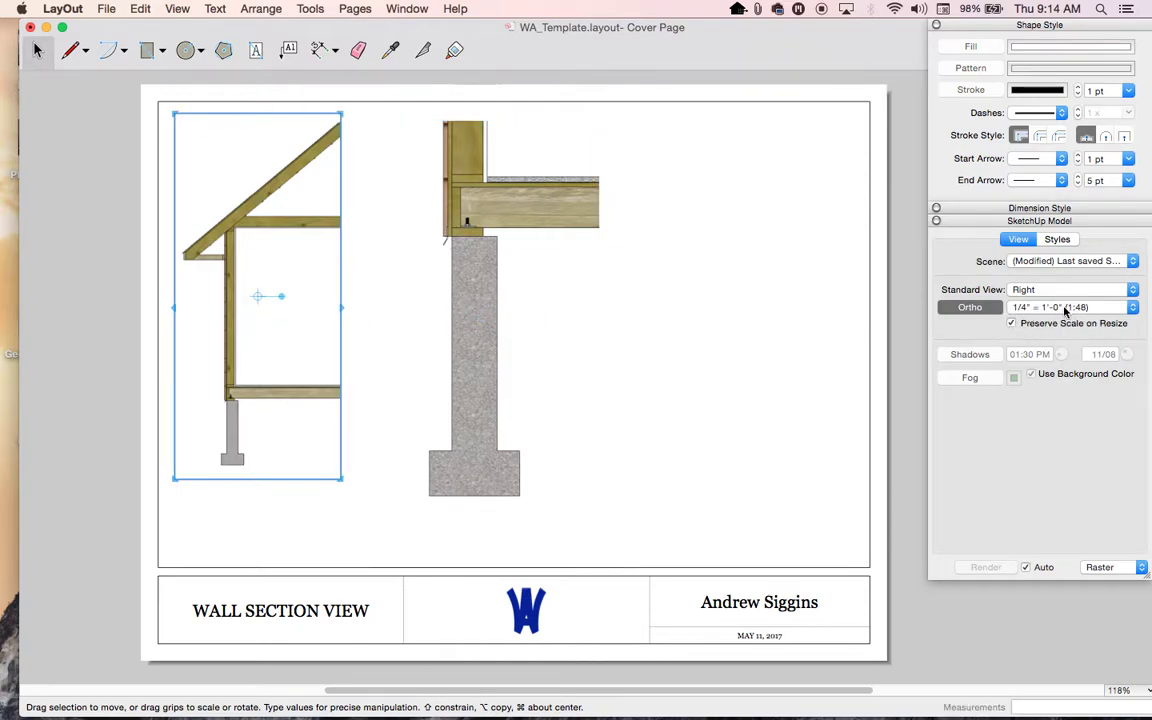
left_click(467, 335)
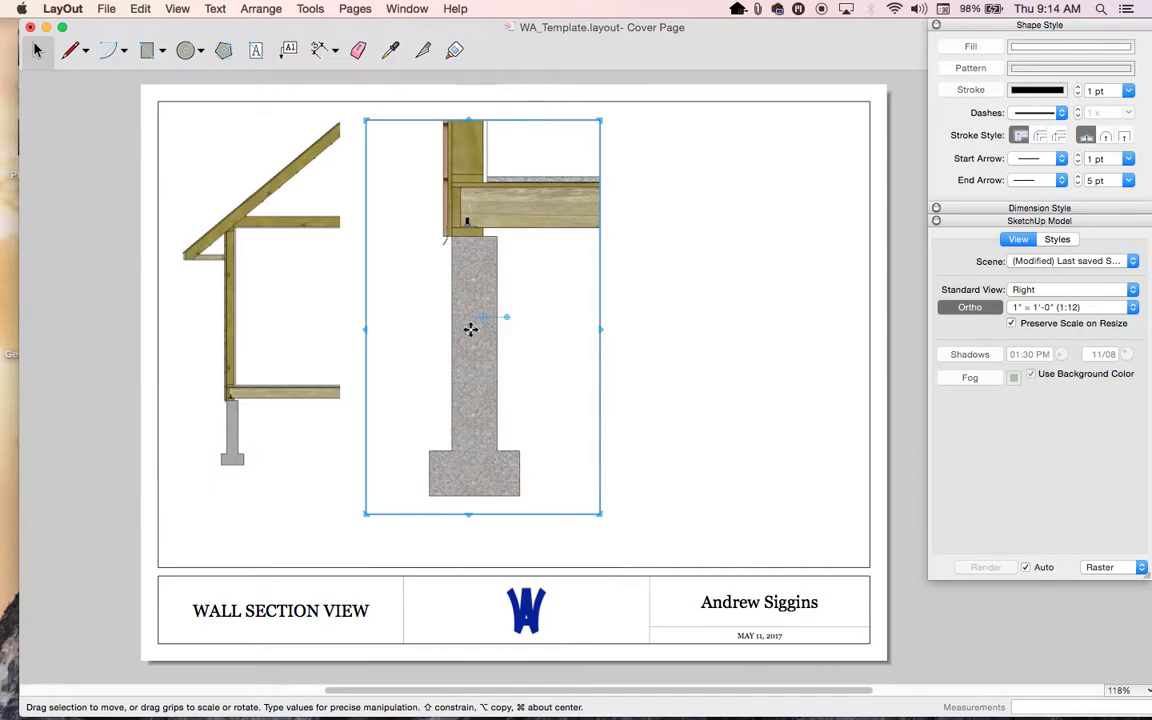
left_click(740, 369)
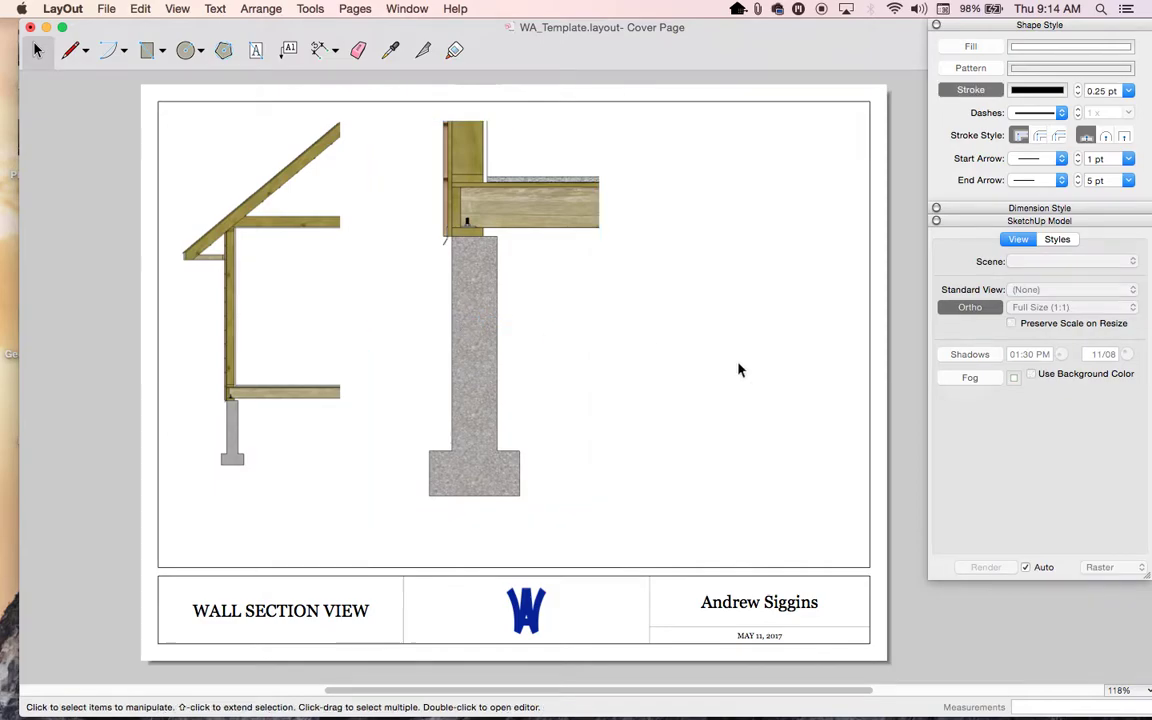
left_click(474, 289)
left_click(689, 290)
left_click(470, 291)
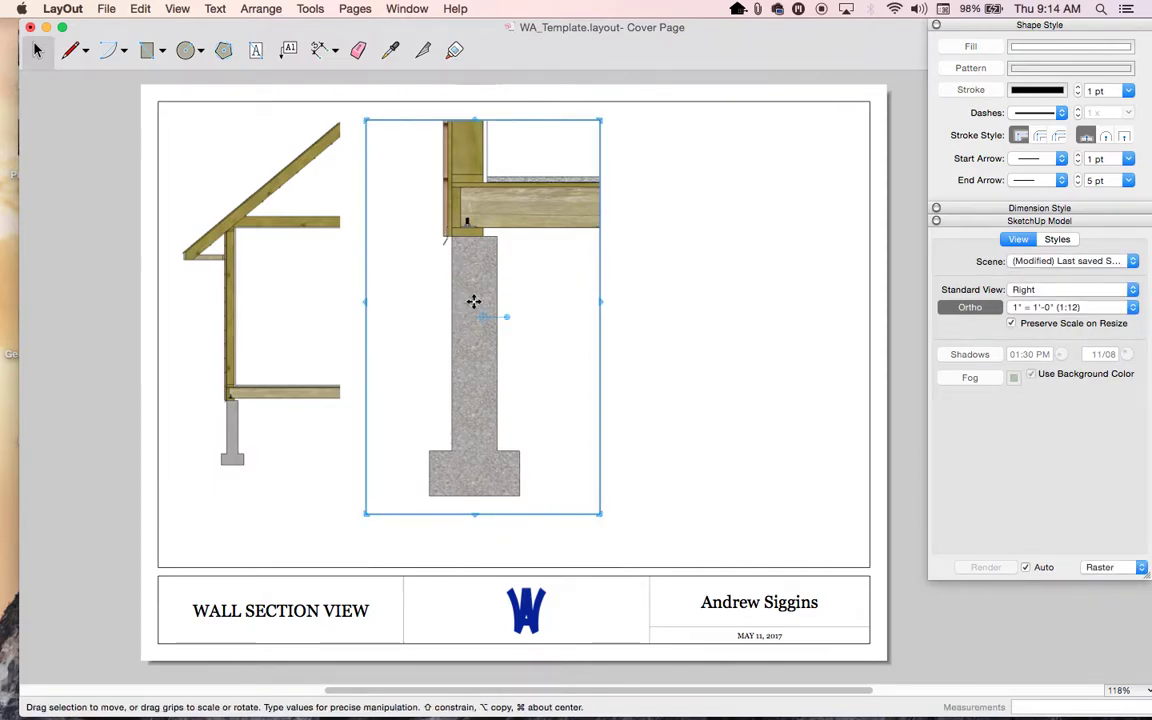
- Copy the foundation detail viewport to the right, aligned with the floor beam
left_click_drag(476, 338, 627, 334)
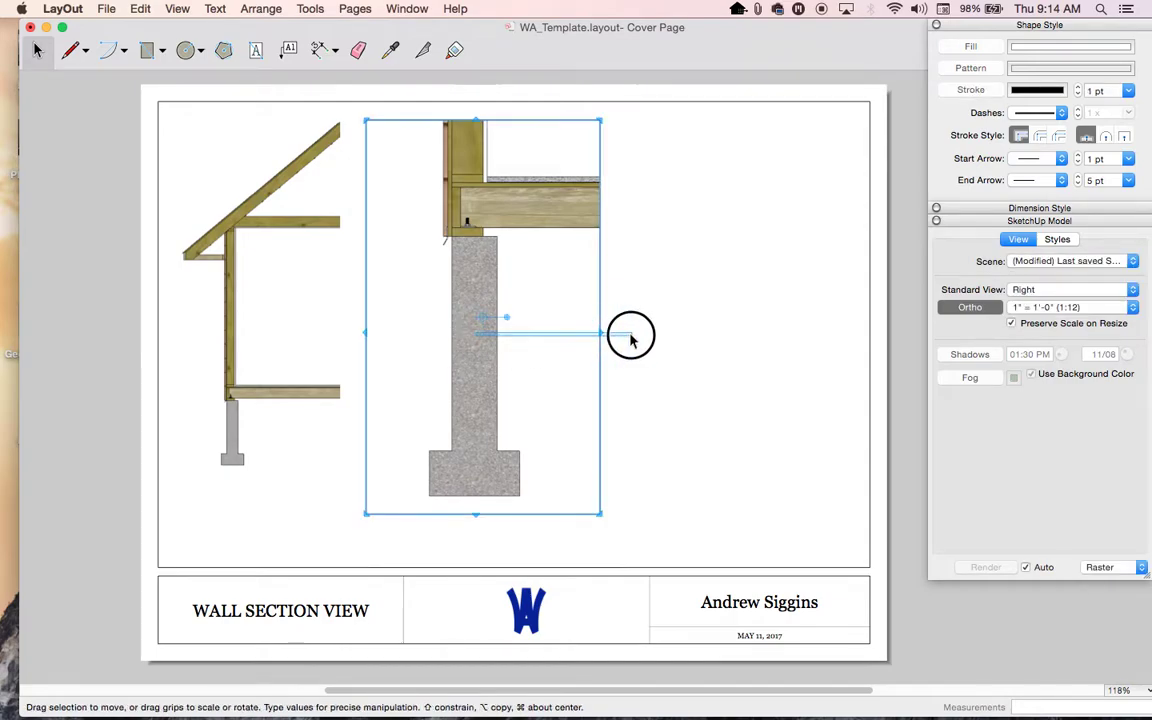
key("Escape")
left_click_drag(483, 317, 717, 373)
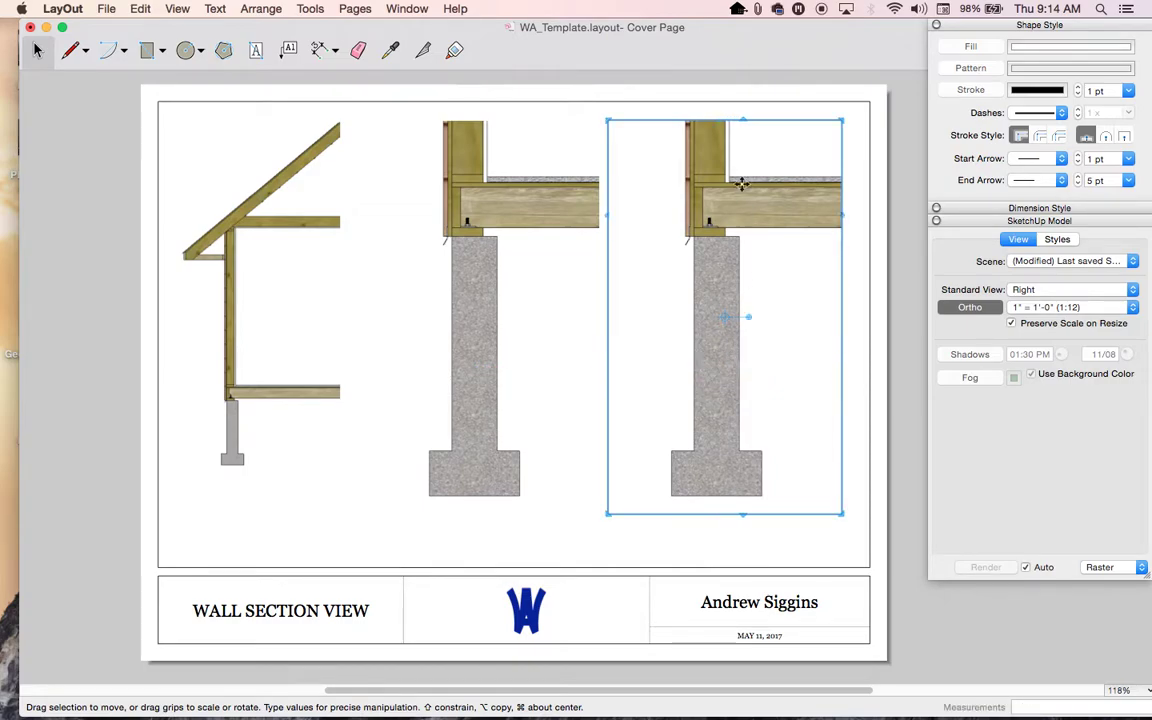
left_click_drag(718, 221, 699, 298)
scroll(699, 298, "down", 5)
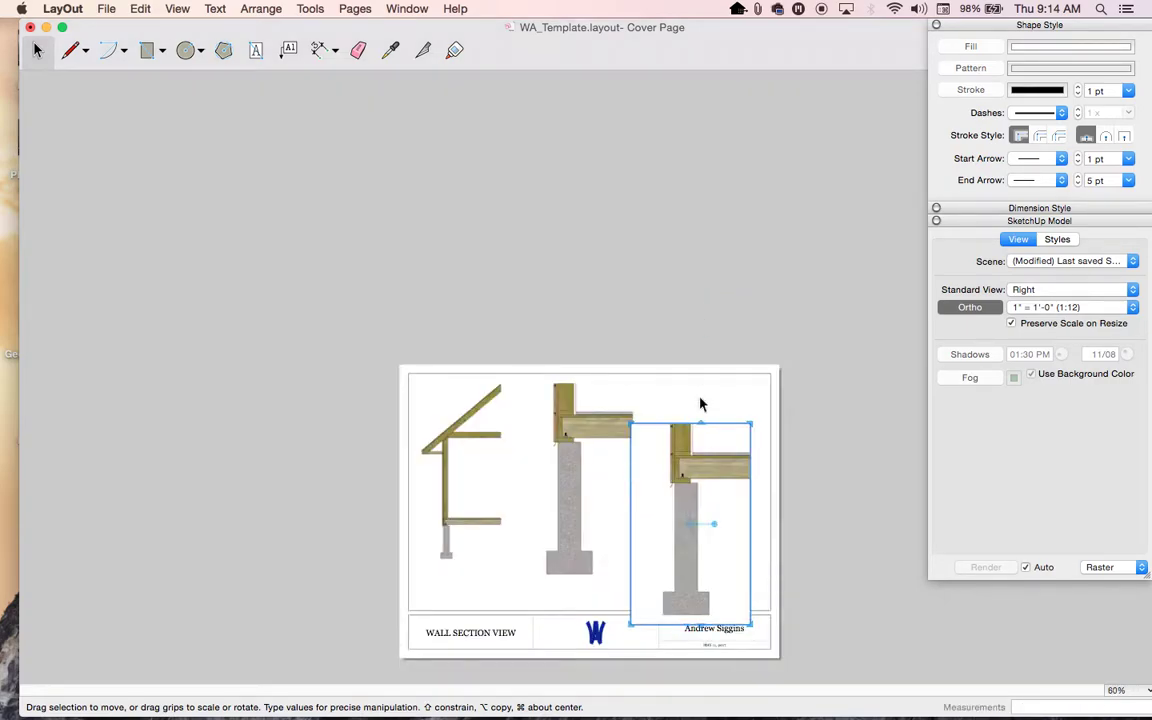
- Crop the copy to the rafter-to-wall eave connection and place it at the lower right
left_click_drag(696, 422, 694, 72)
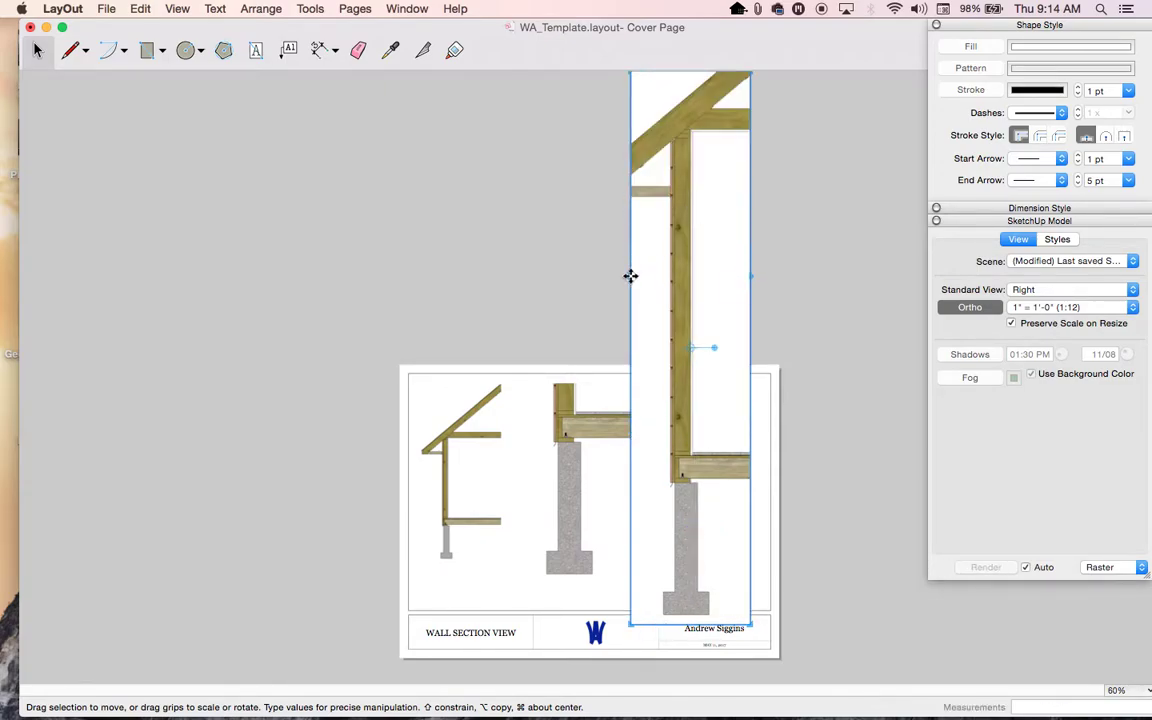
left_click_drag(627, 276, 506, 288)
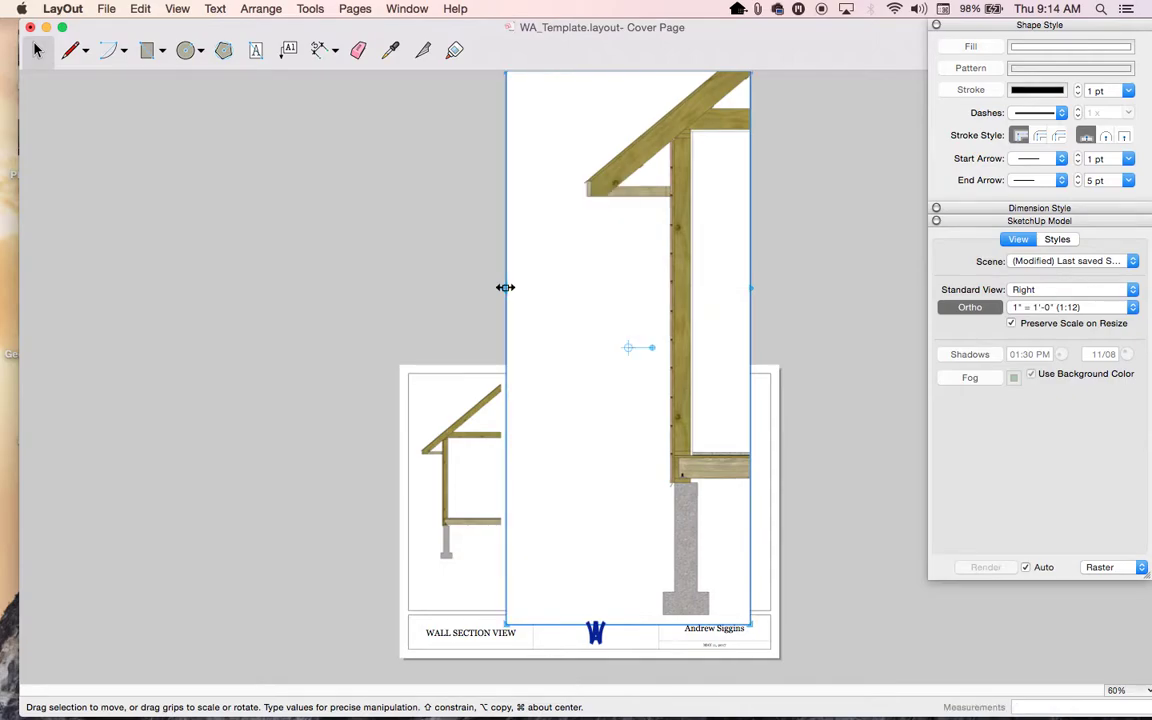
left_click_drag(690, 615, 713, 218)
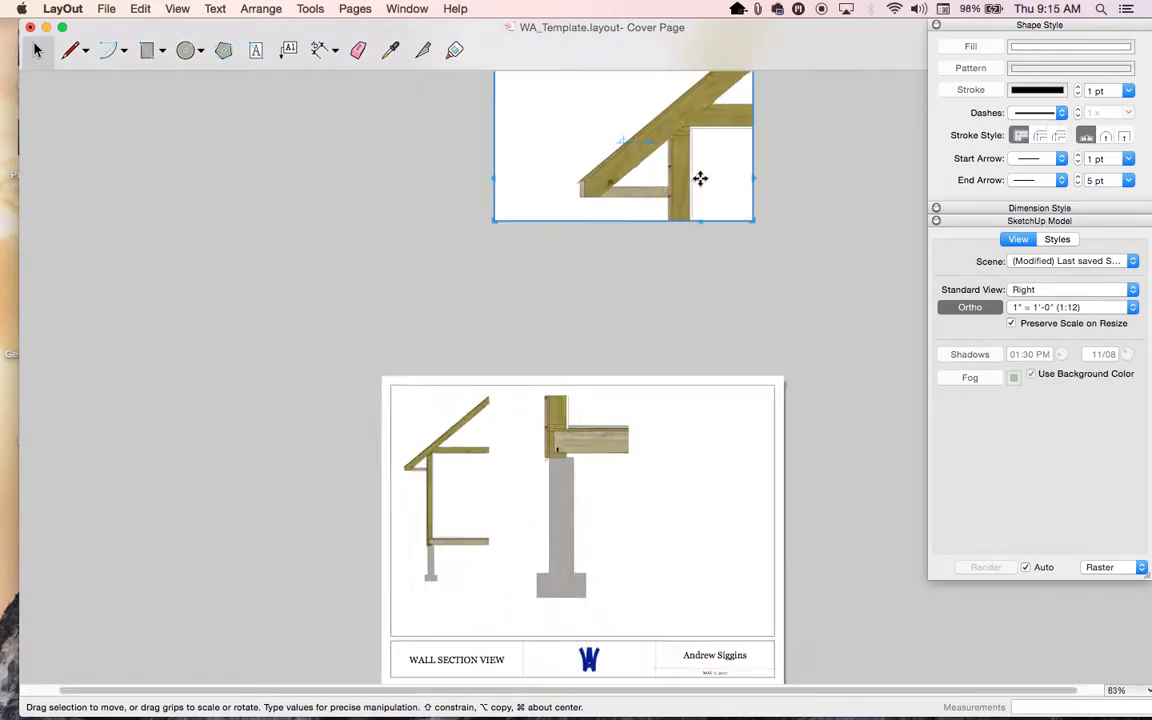
left_click_drag(698, 152, 653, 309)
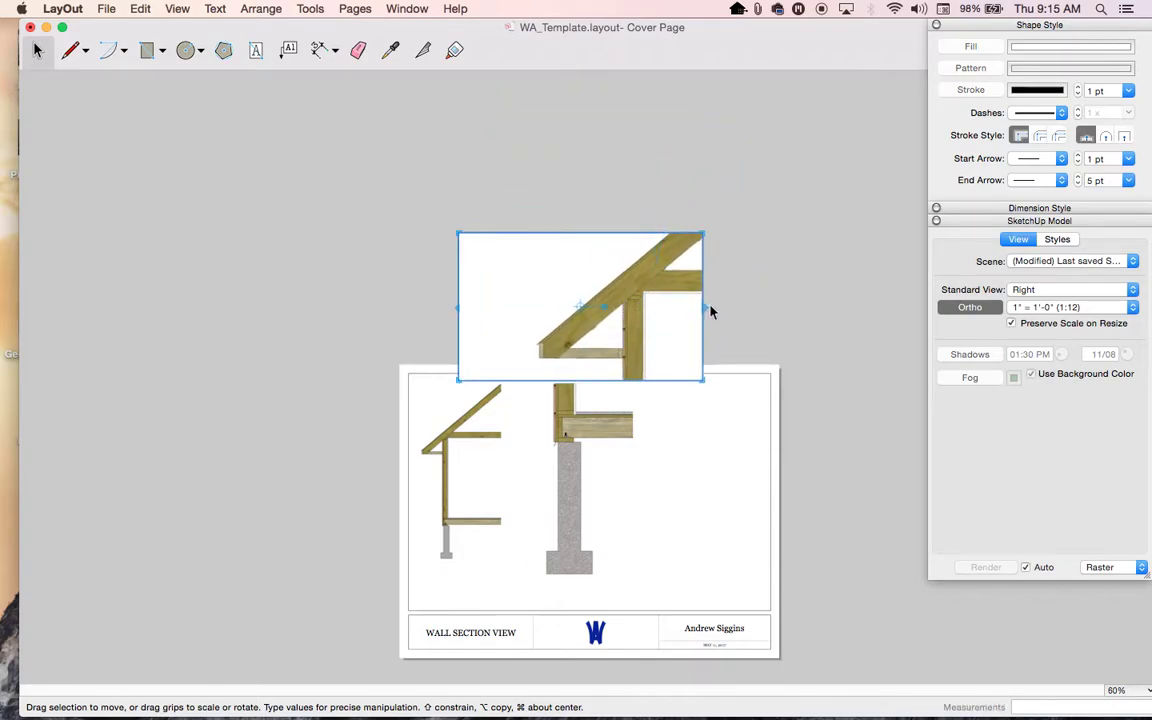
left_click_drag(705, 231, 823, 142)
left_click_drag(688, 282, 646, 483)
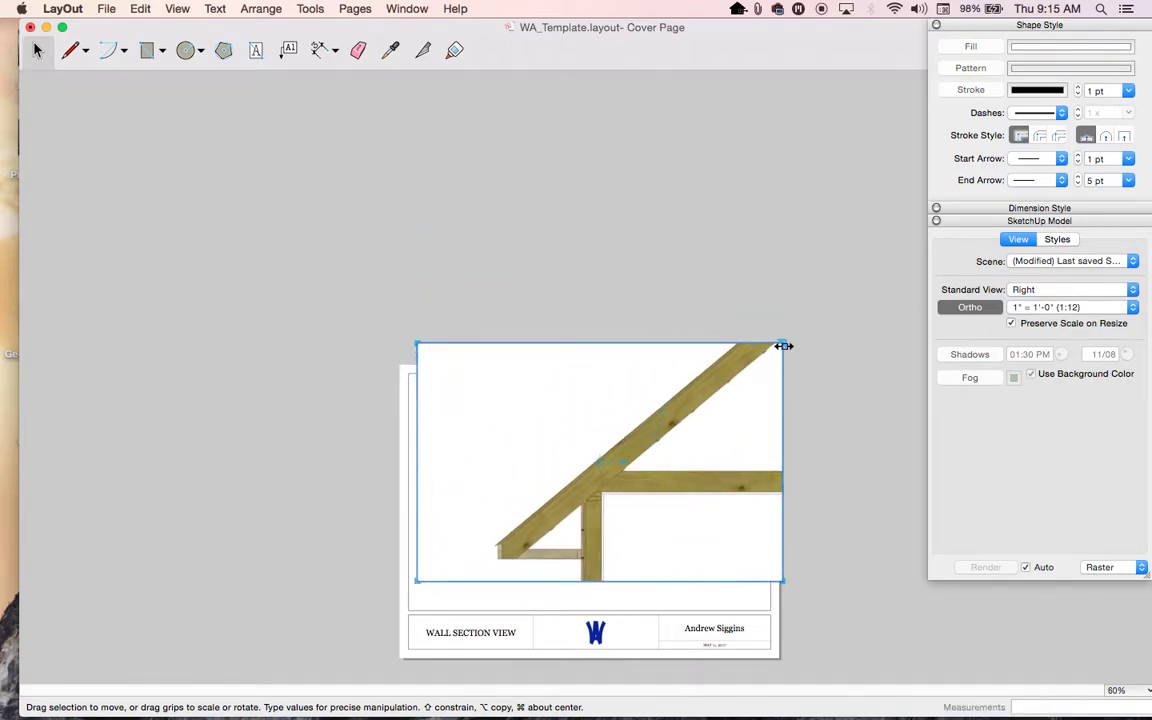
left_click_drag(784, 343, 700, 428)
left_click_drag(417, 581, 479, 582)
left_click_drag(576, 530, 644, 531)
- Set the eave detail to 3/4" = 1'-0" (1:16), shrink it, and align it beside the foundation detail
scroll(676, 663, "up", 5)
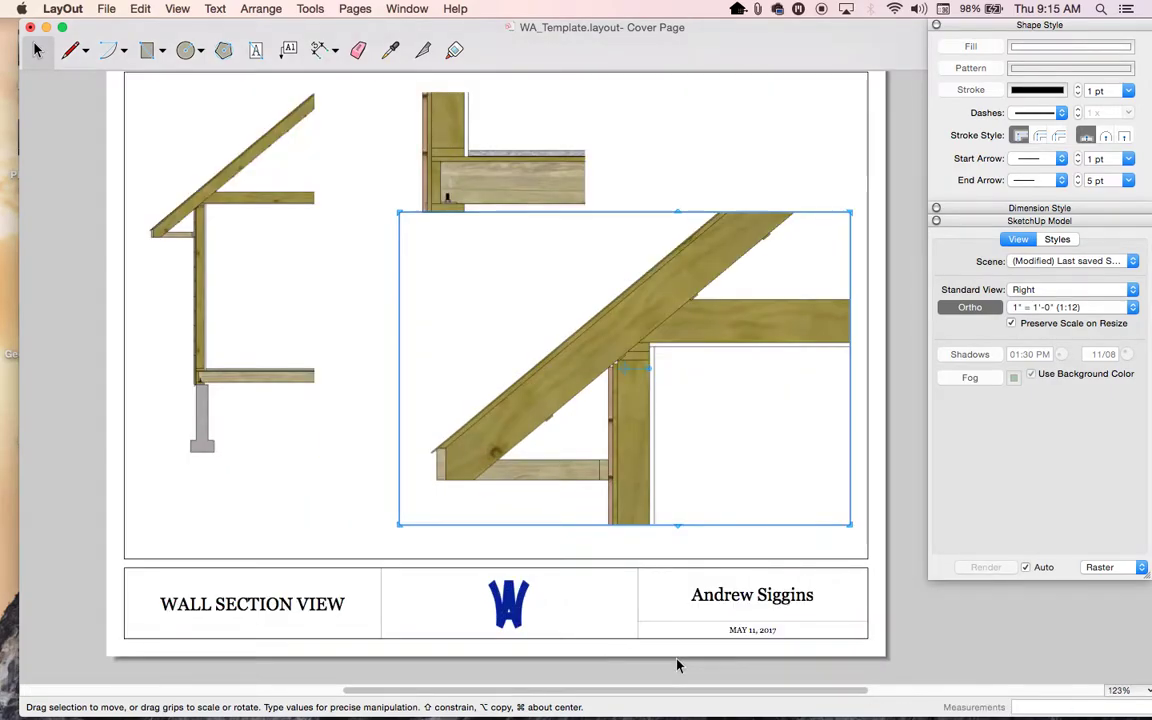
scroll(676, 664, "down", 1)
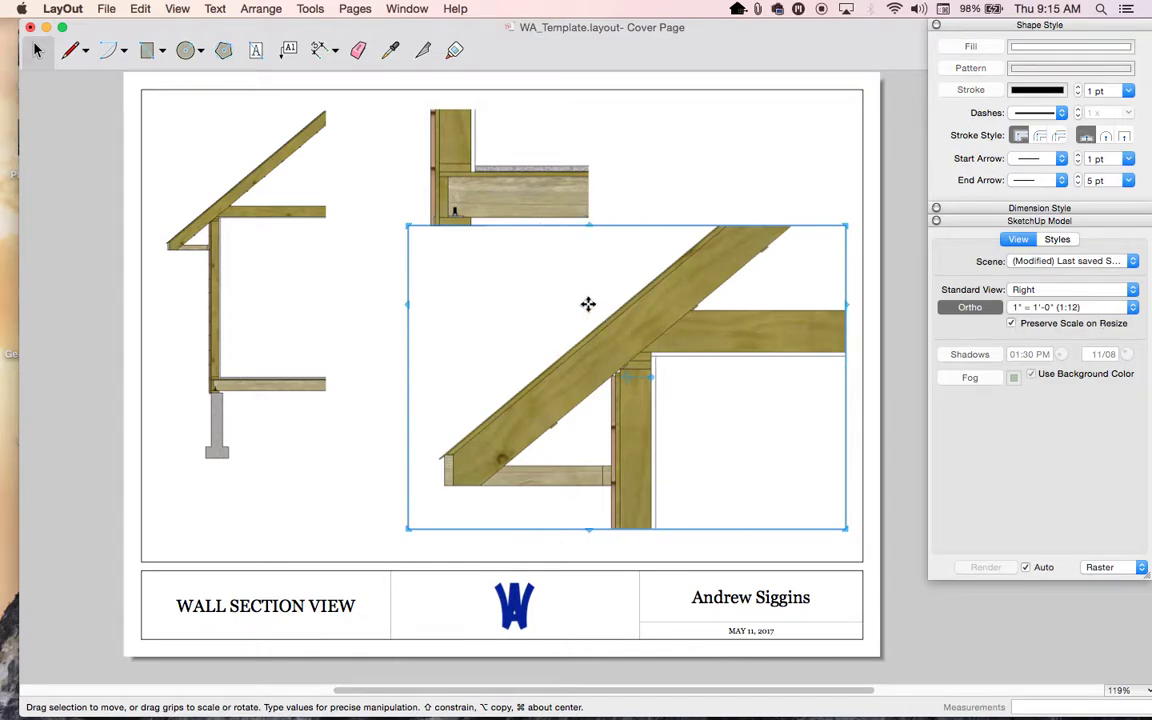
left_click_drag(656, 340, 665, 367)
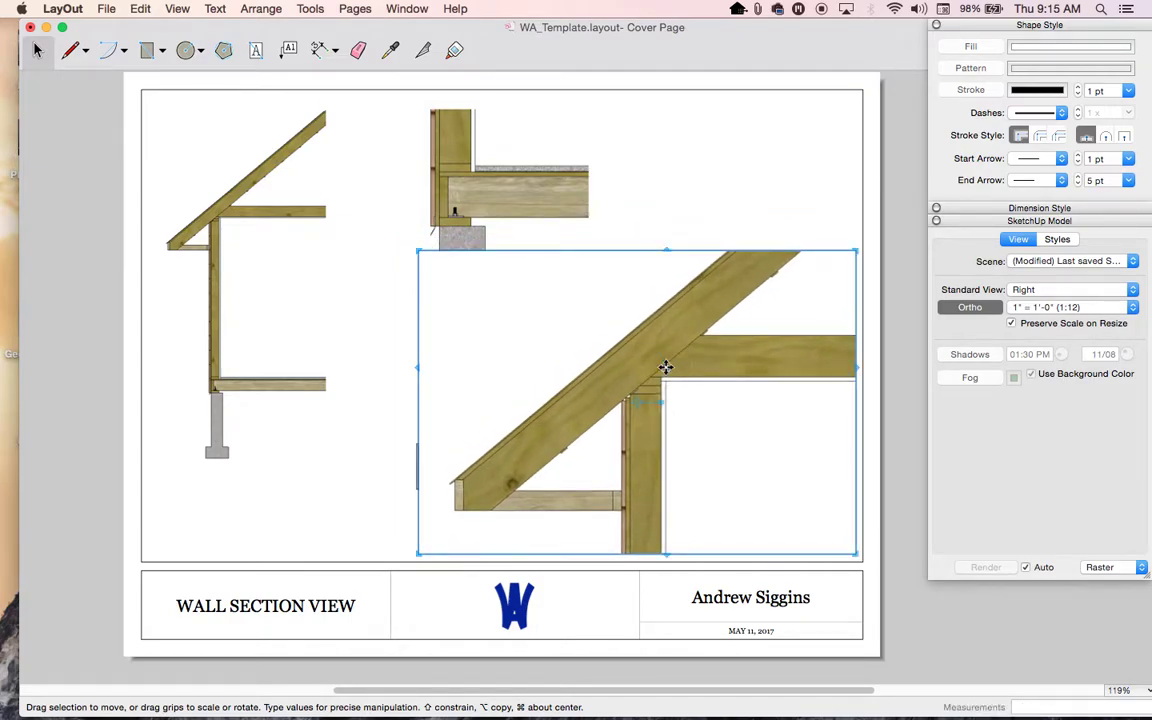
left_click(1133, 310)
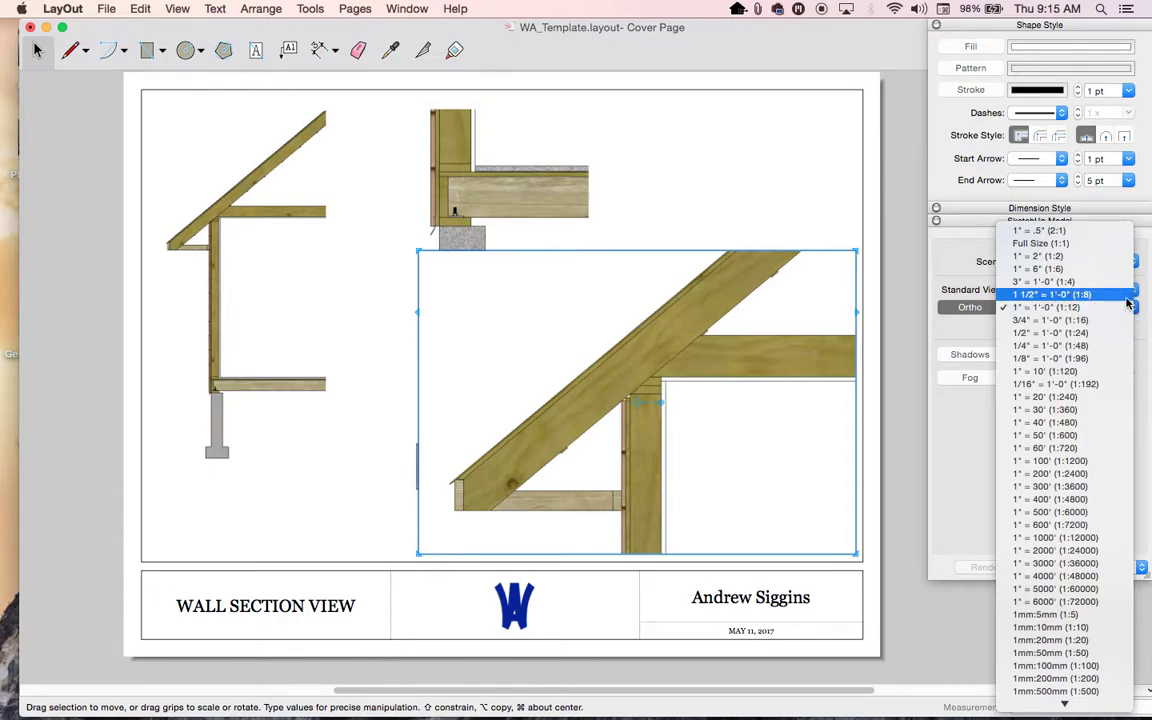
left_click(1133, 320)
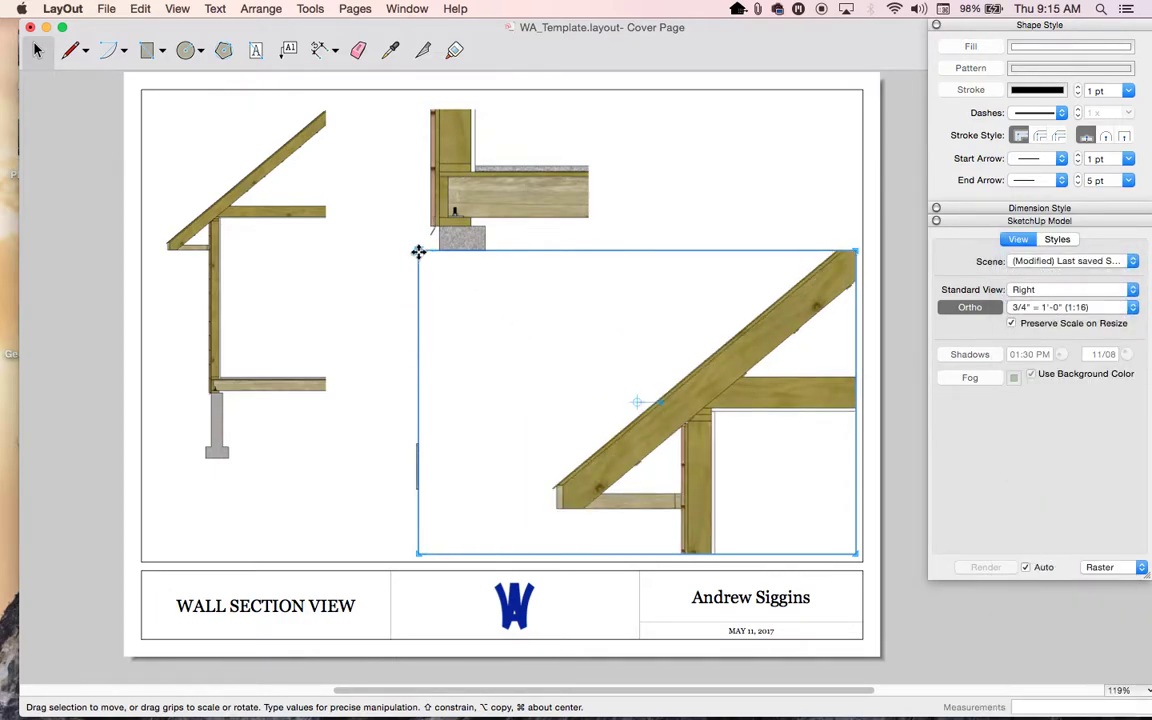
left_click_drag(418, 249, 540, 265)
left_click_drag(668, 432, 661, 413)
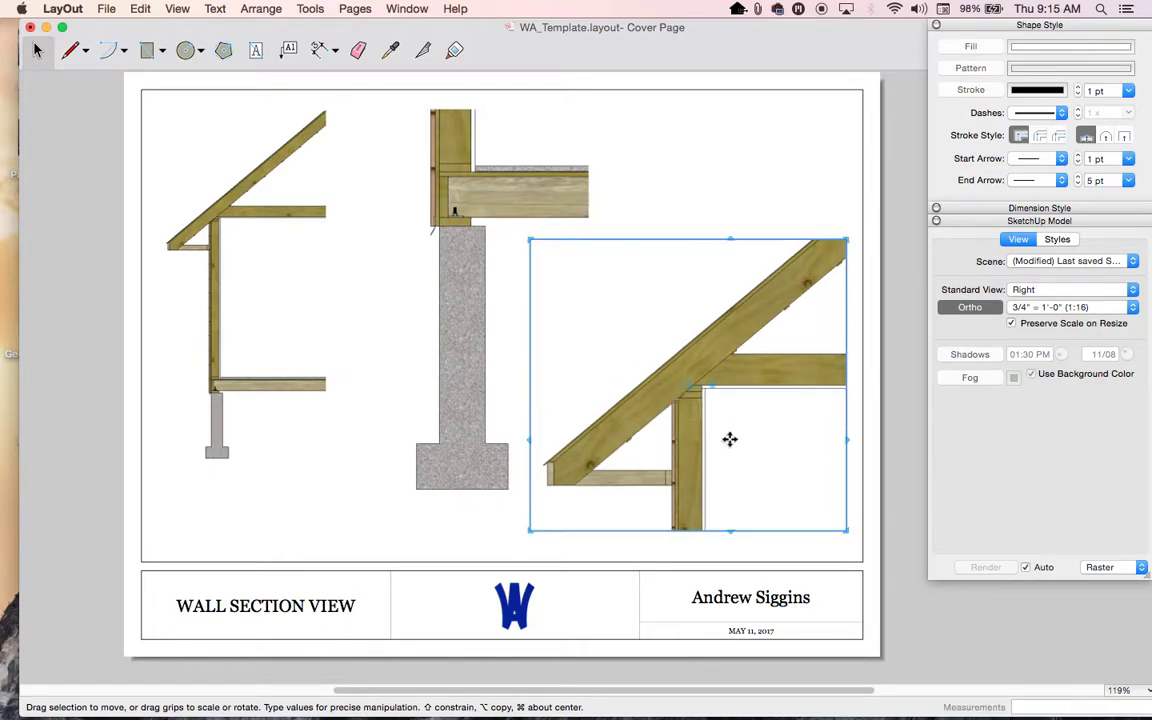
left_click(744, 183)
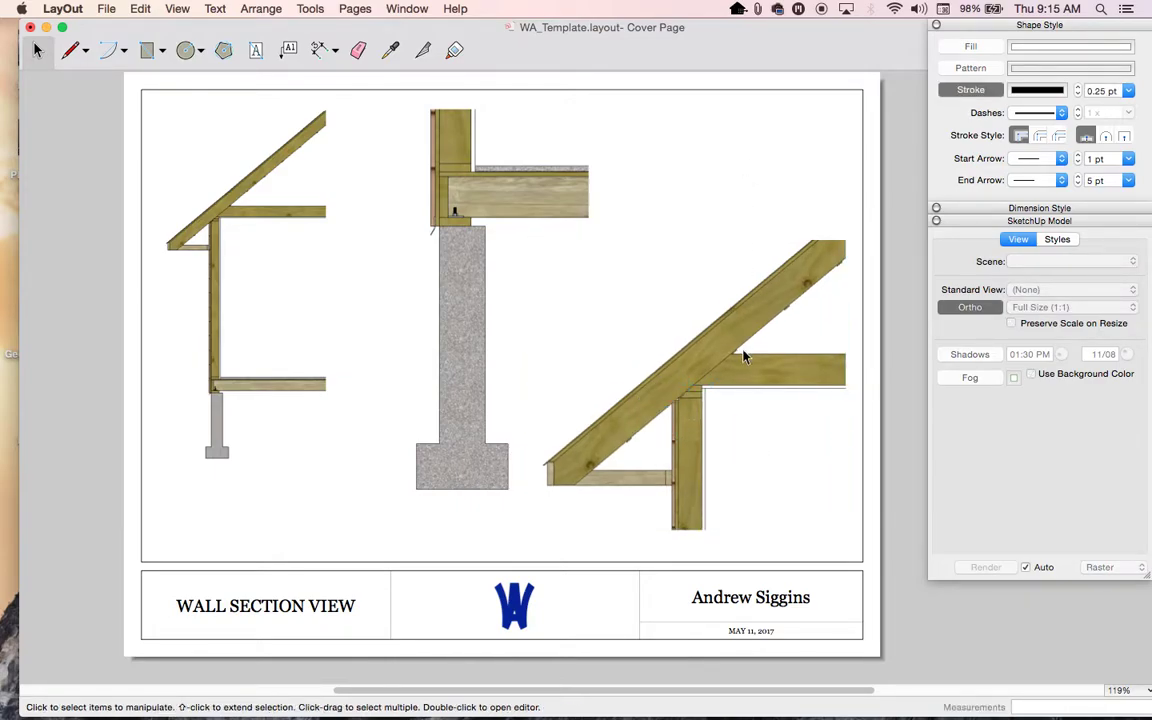